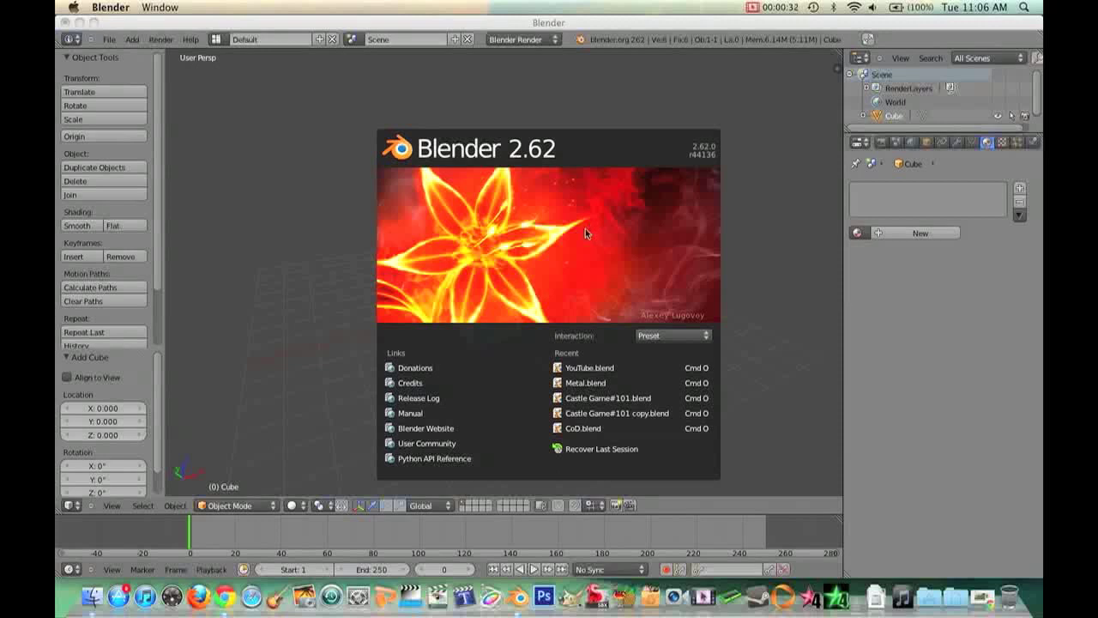
Step: Dismiss the splash screen, select the cube, and snap the 3D cursor back to the scene centre
left_click(538, 243)
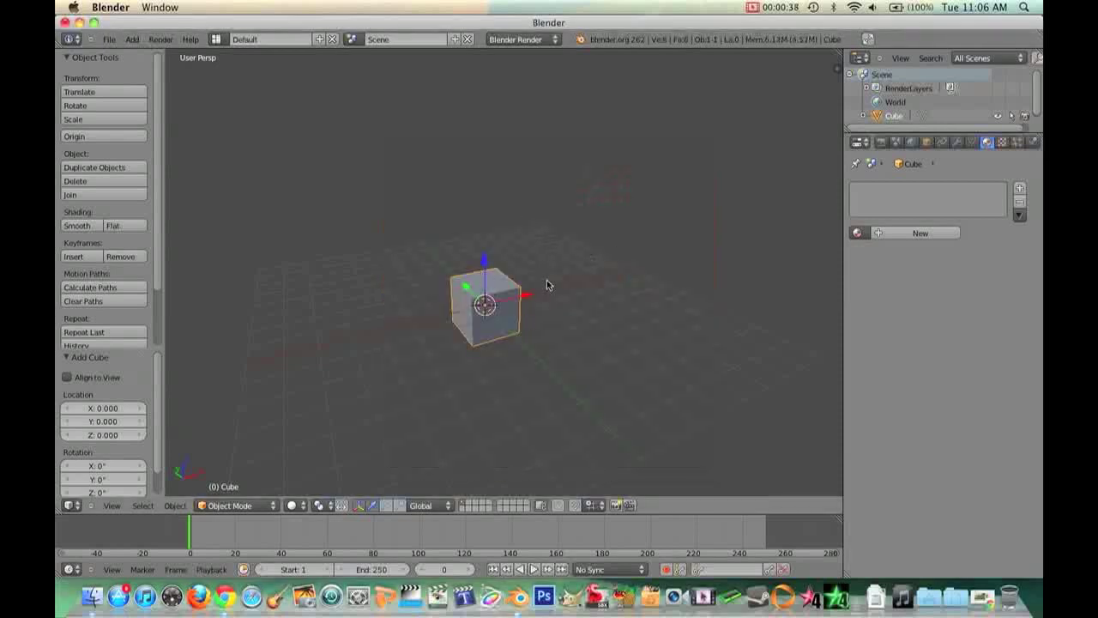
right_click(510, 275)
left_click(629, 246)
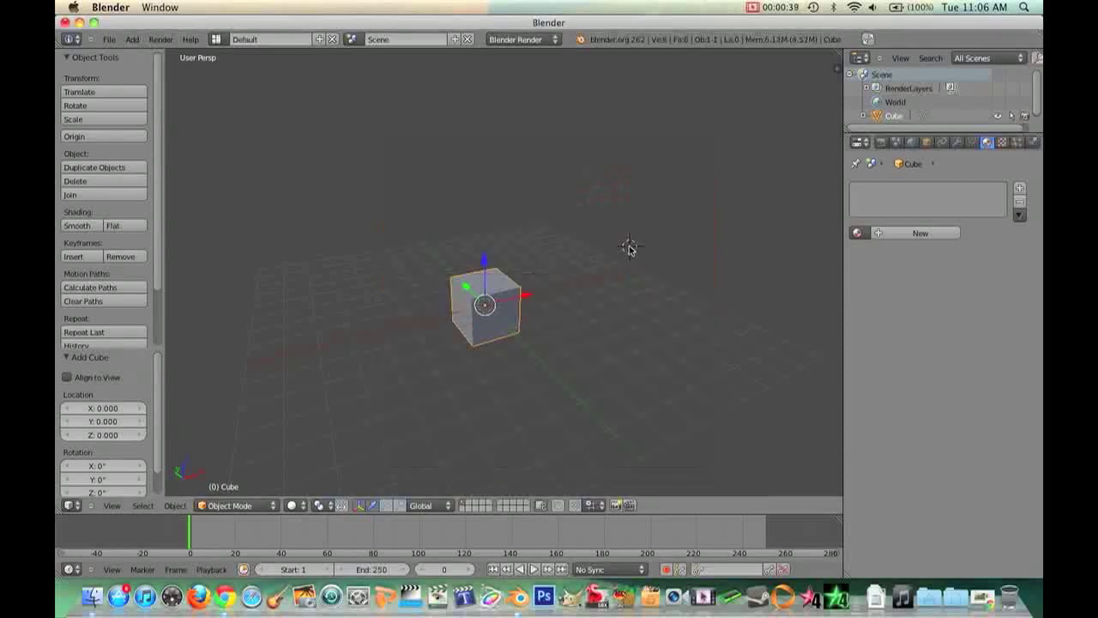
key("shift+s")
left_click(527, 301)
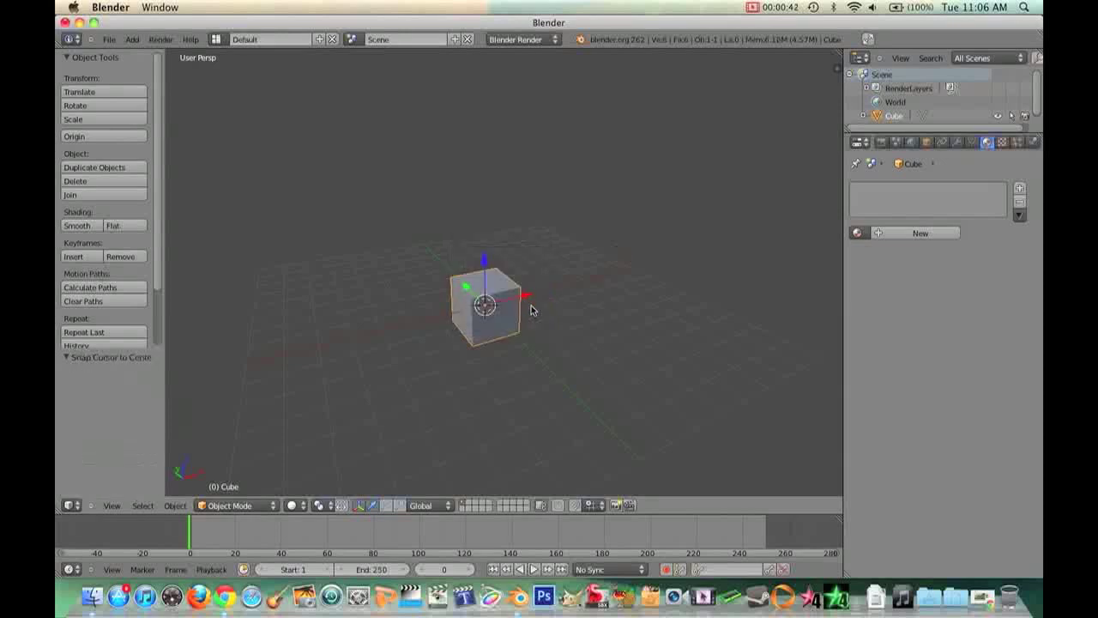
scroll(575, 307, "left", 5)
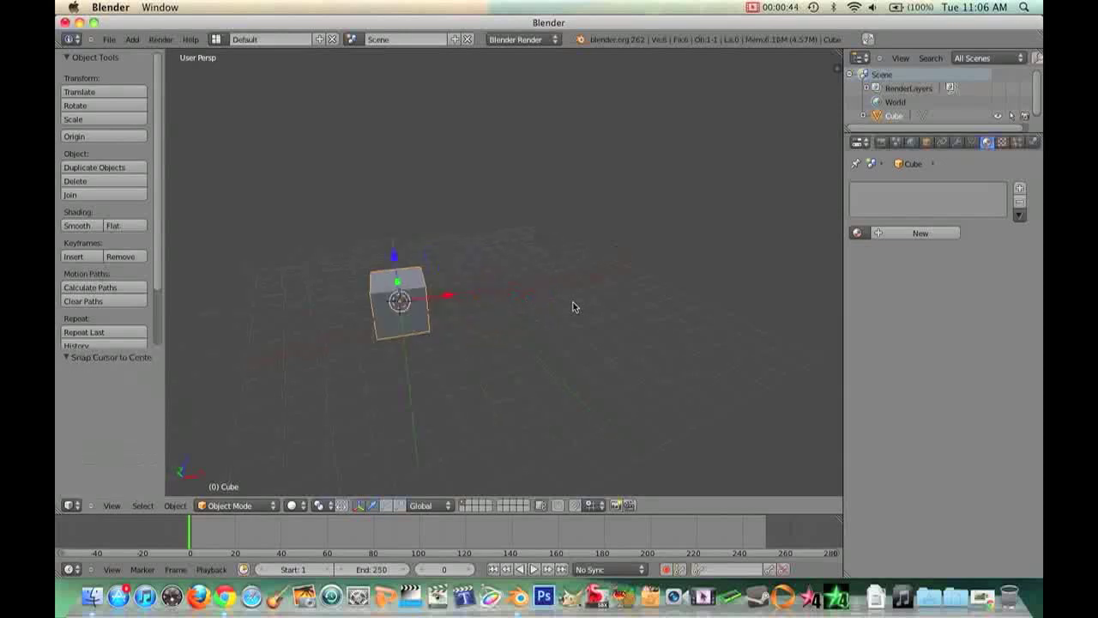
scroll(575, 307, "right", 4)
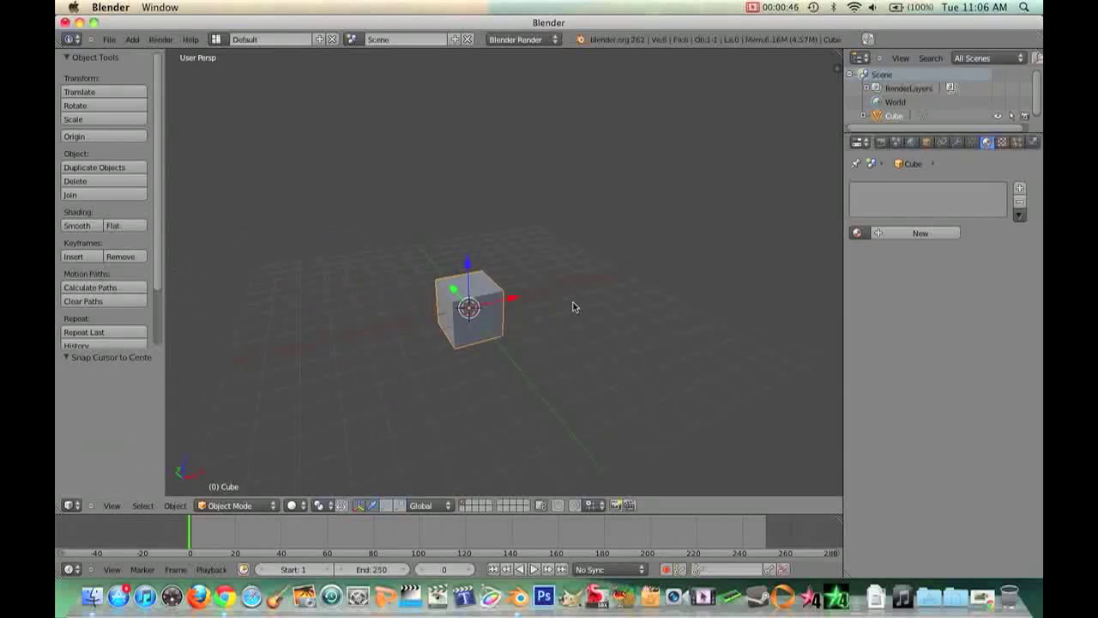
scroll(575, 307, "down", 1)
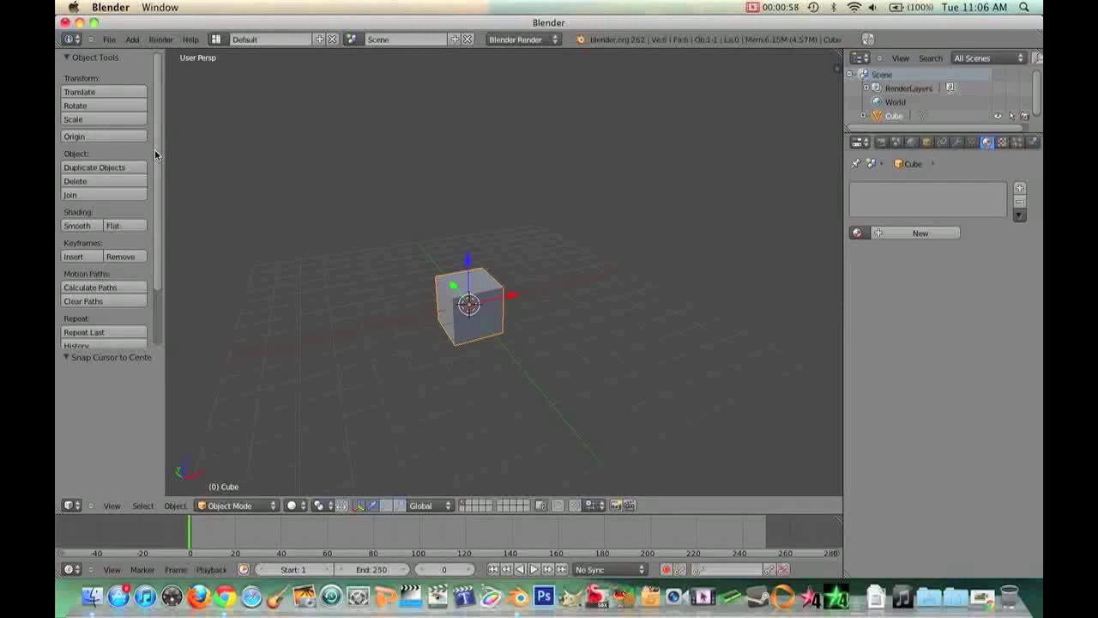
scroll(156, 155, "down", 2)
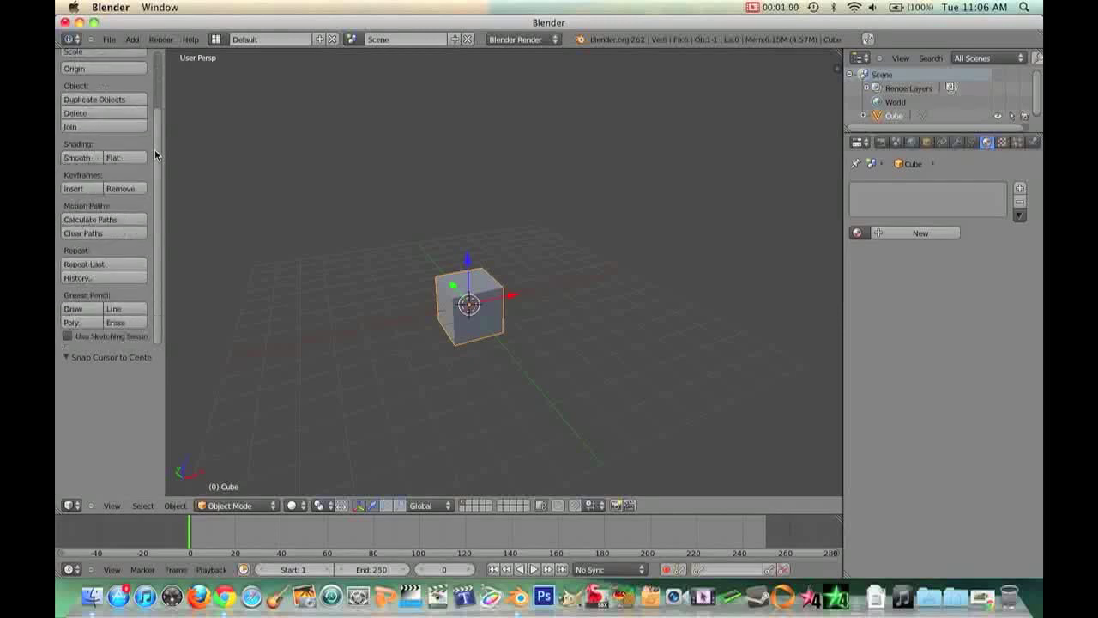
scroll(155, 154, "up", 2)
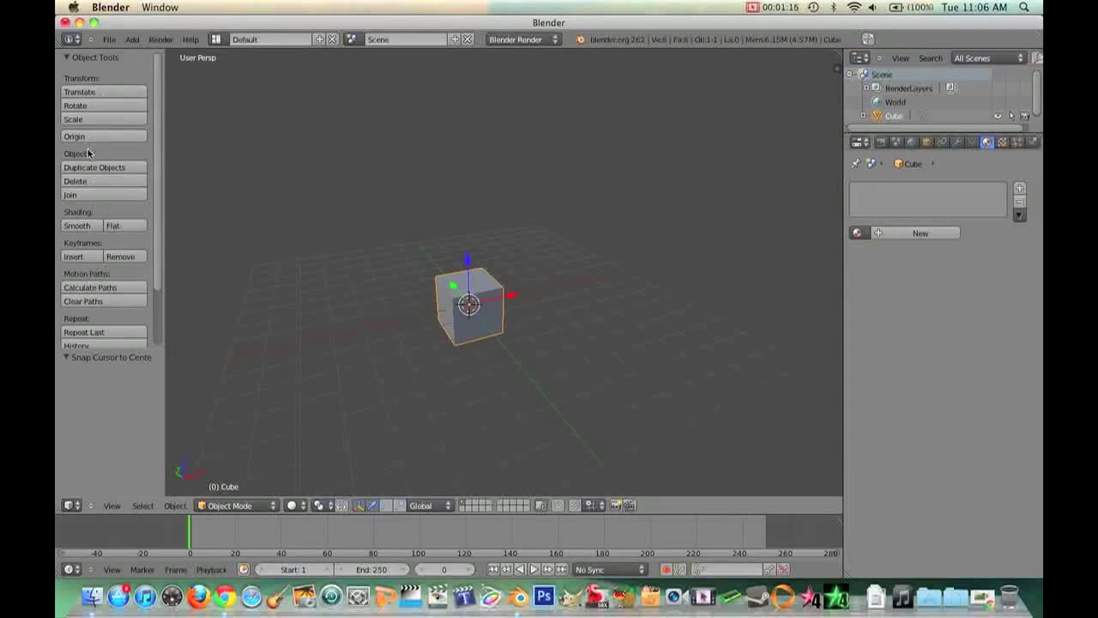
left_click(84, 228)
left_click(82, 227)
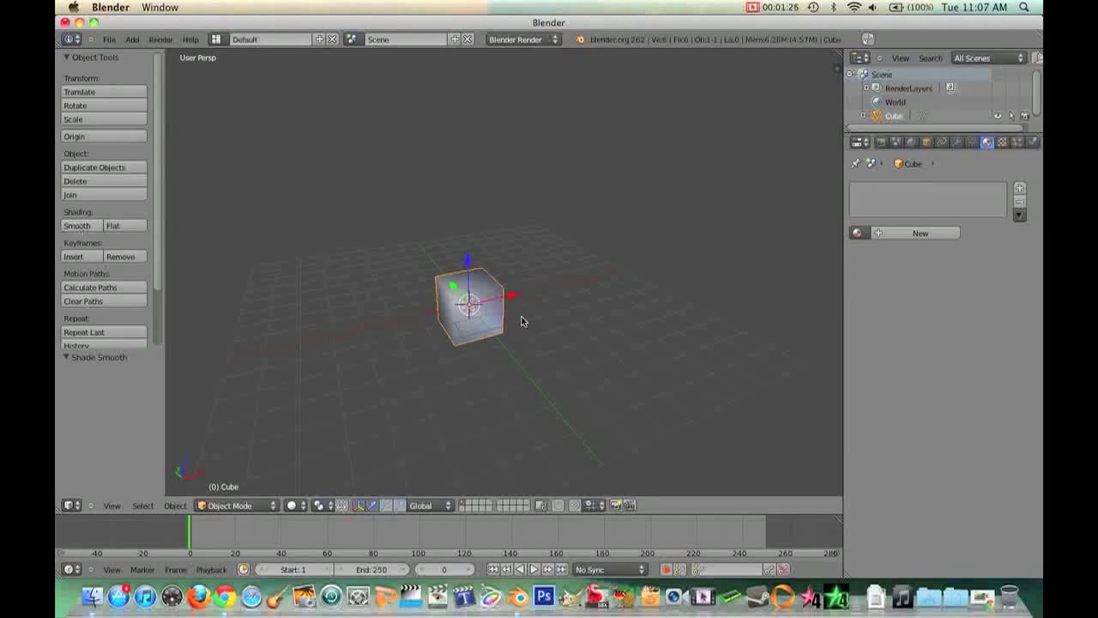
scroll(520, 318, "left", 3)
scroll(522, 320, "up", 3)
scroll(521, 321, "up", 5)
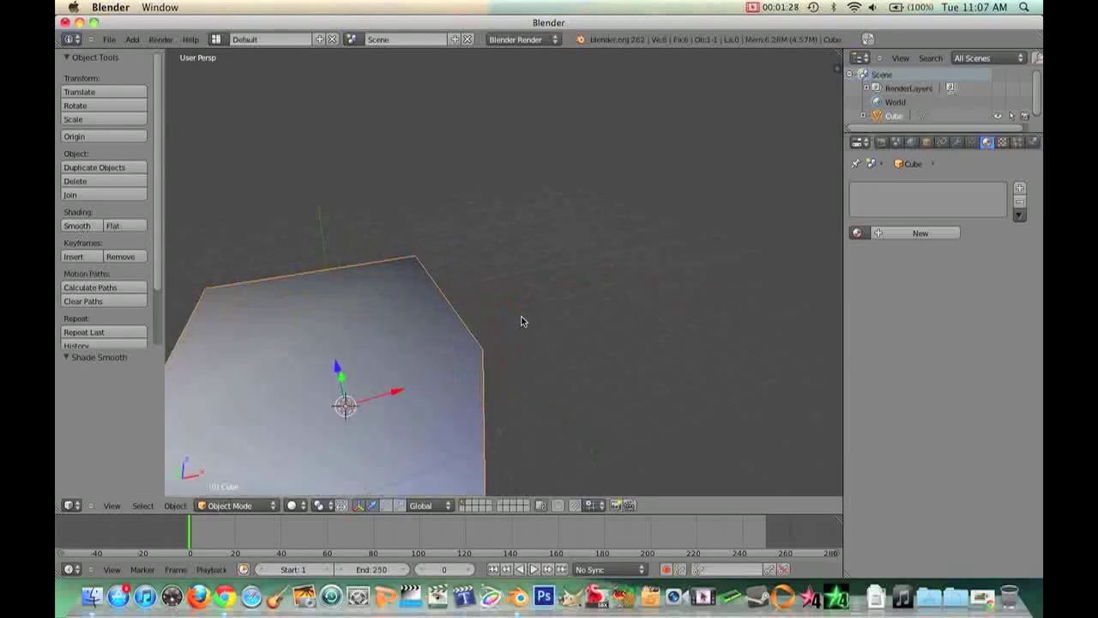
scroll(521, 321, "down", 5)
scroll(521, 321, "down", 3)
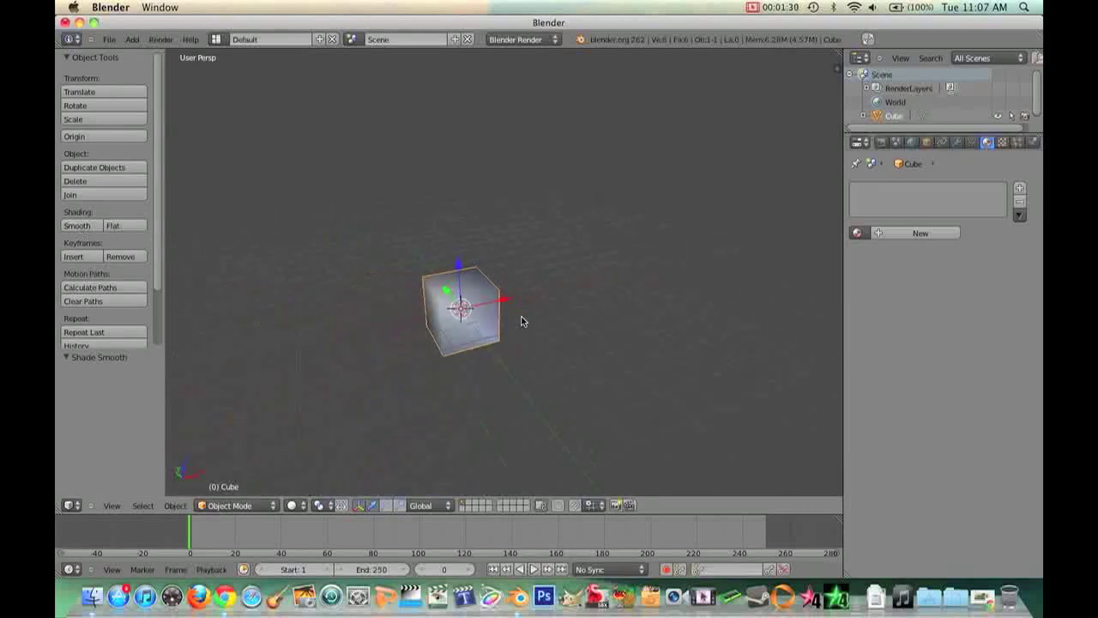
key("ctrl+z")
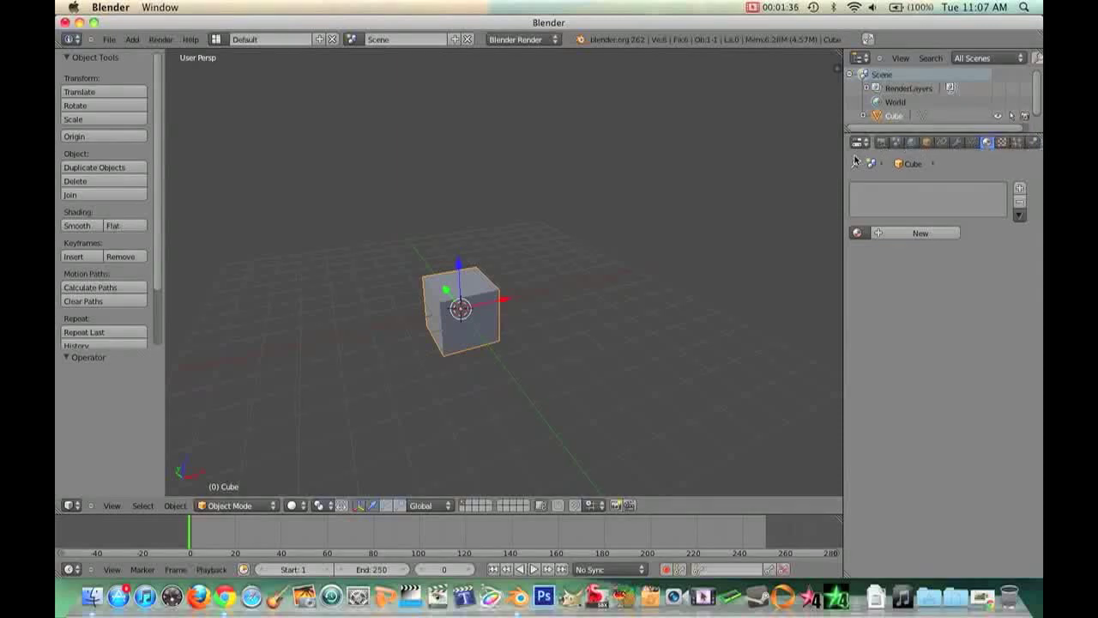
Step: Set the Render Dimensions frame rate to 30 fps
left_click_drag(845, 163, 830, 164)
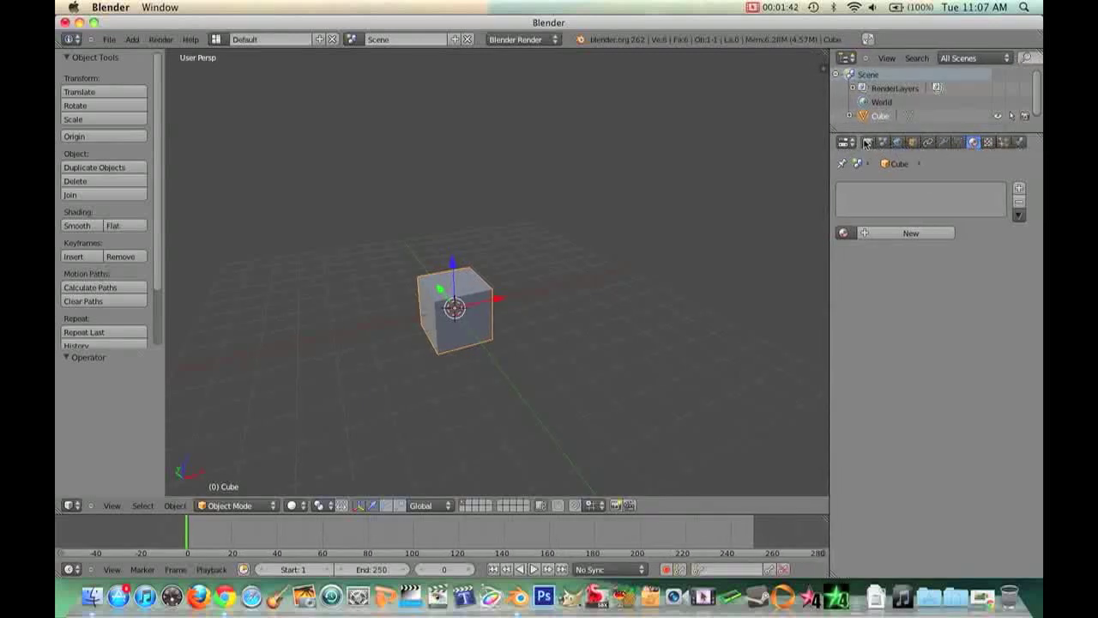
left_click(869, 143)
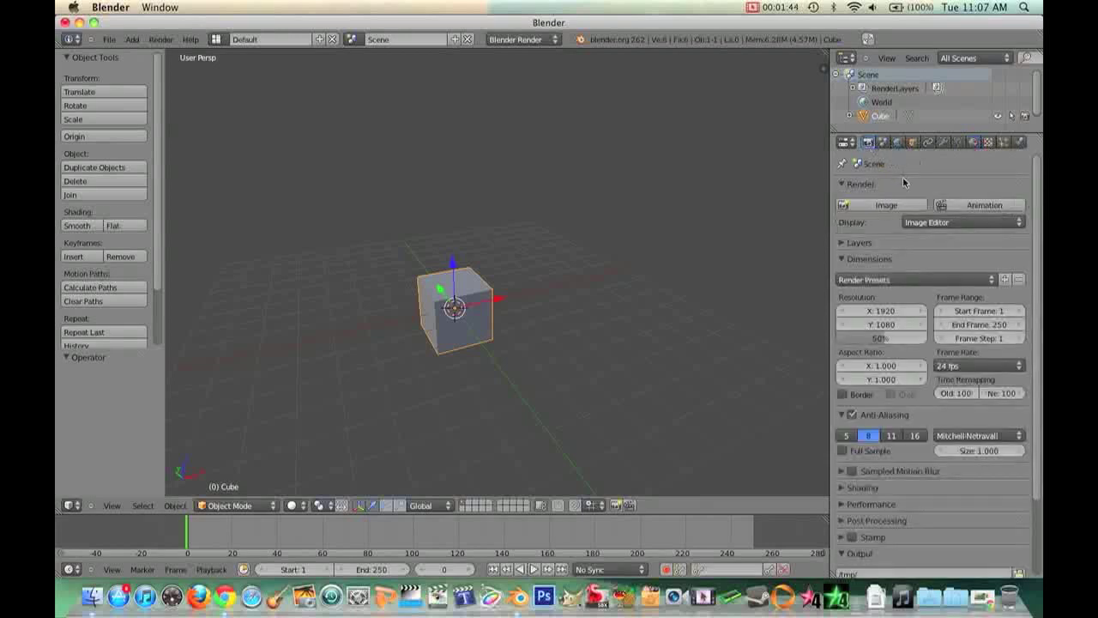
scroll(1039, 242, "down", 3)
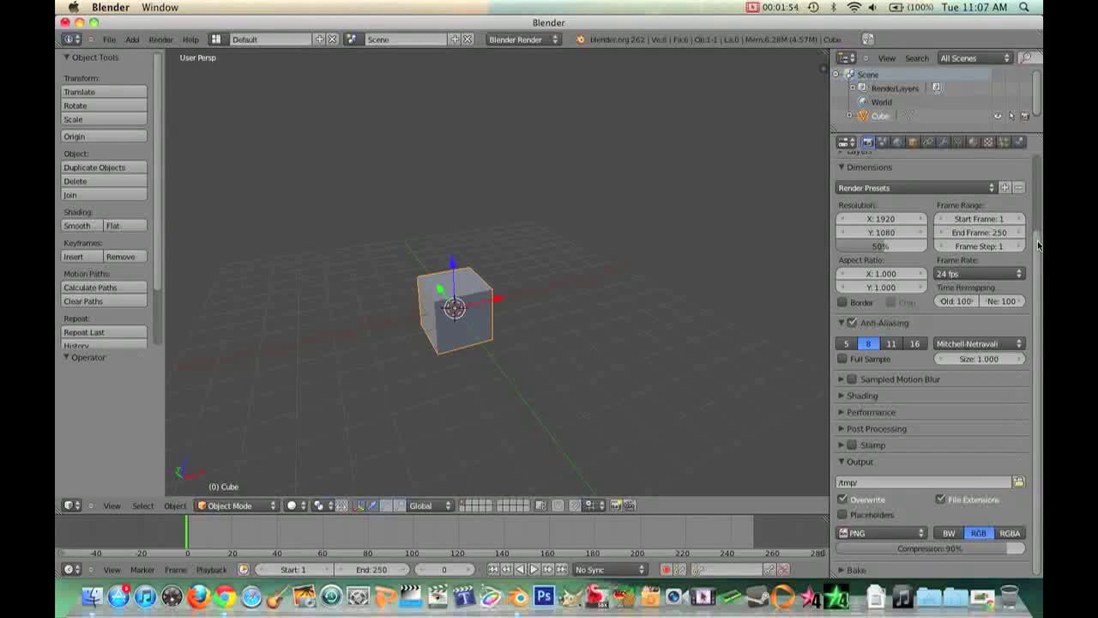
left_click(1016, 275)
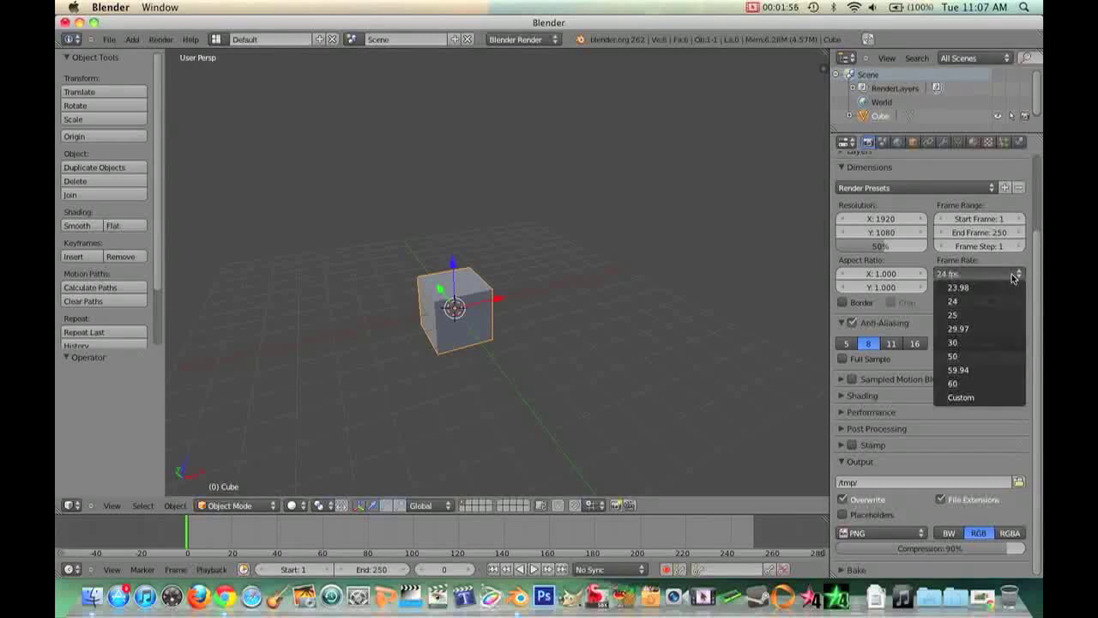
left_click(979, 397)
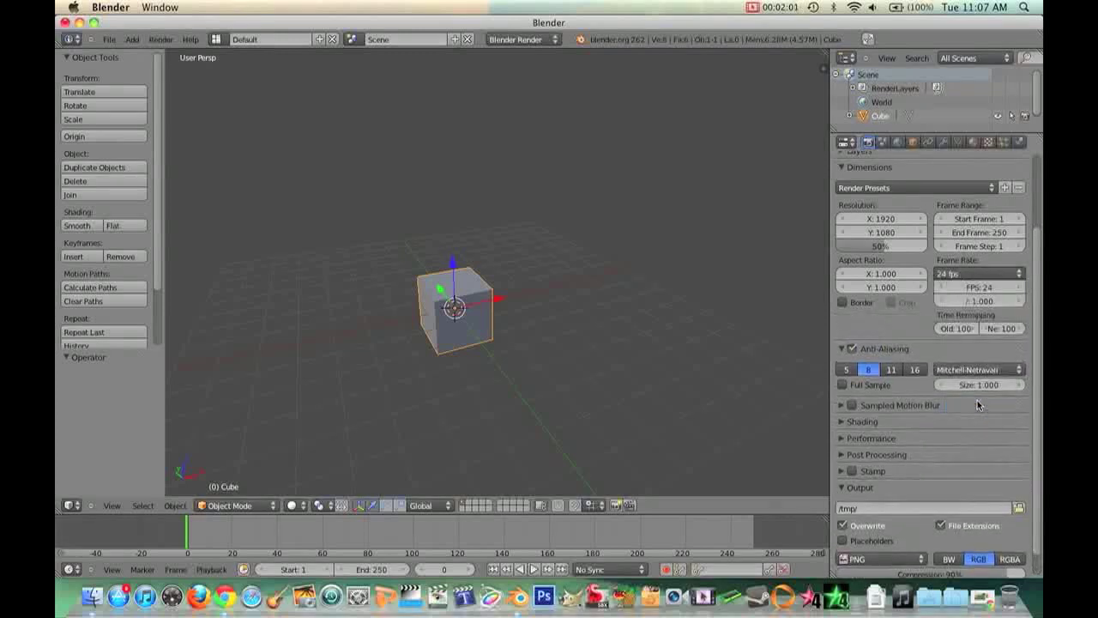
left_click(1008, 274)
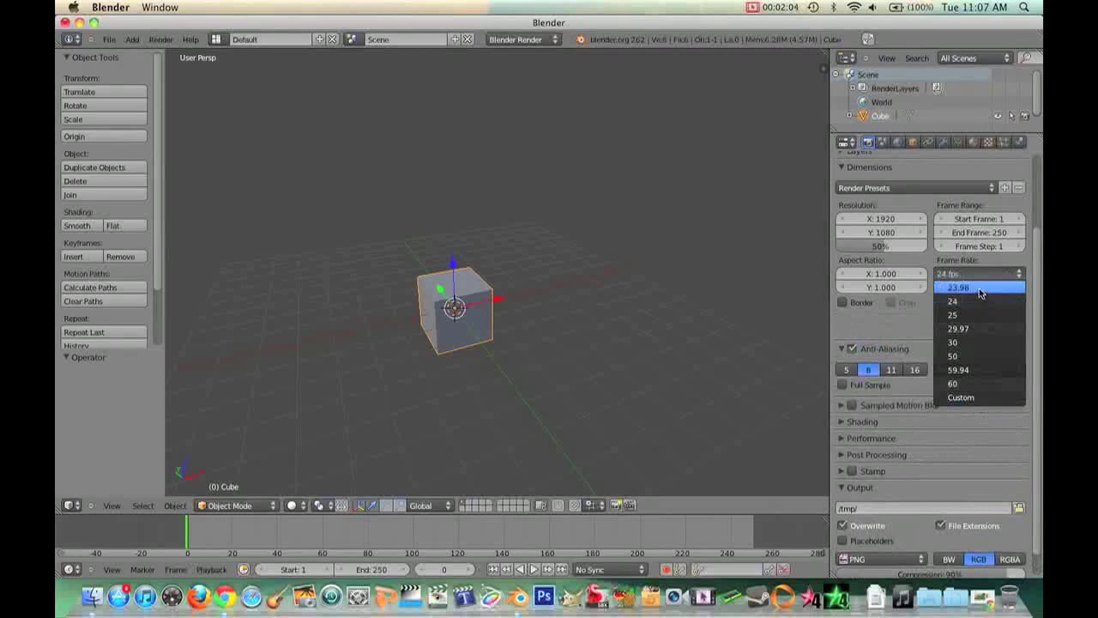
left_click(962, 343)
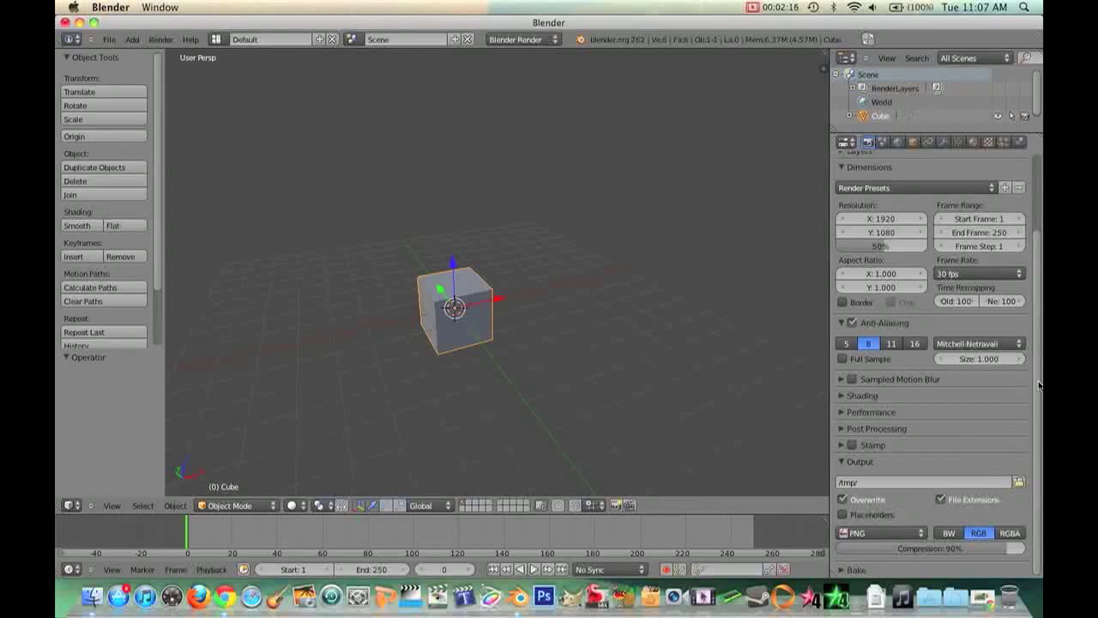
scroll(1038, 386, "up", 3)
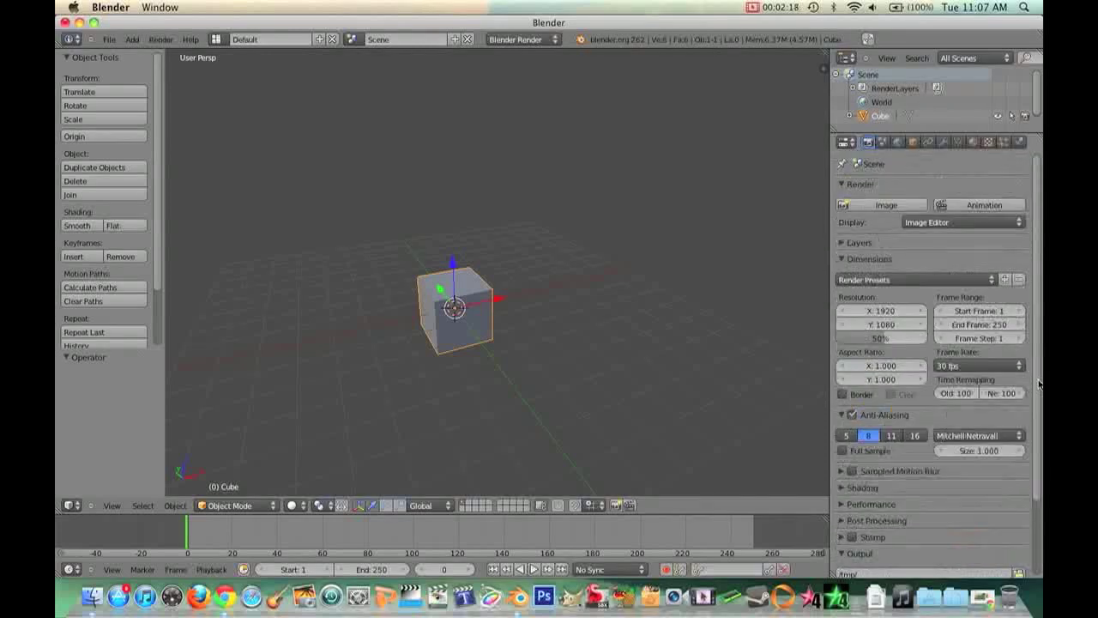
Step: Browse the render engine list, keep Blender Render, and show the Scene properties
left_click(553, 40)
left_click(883, 144)
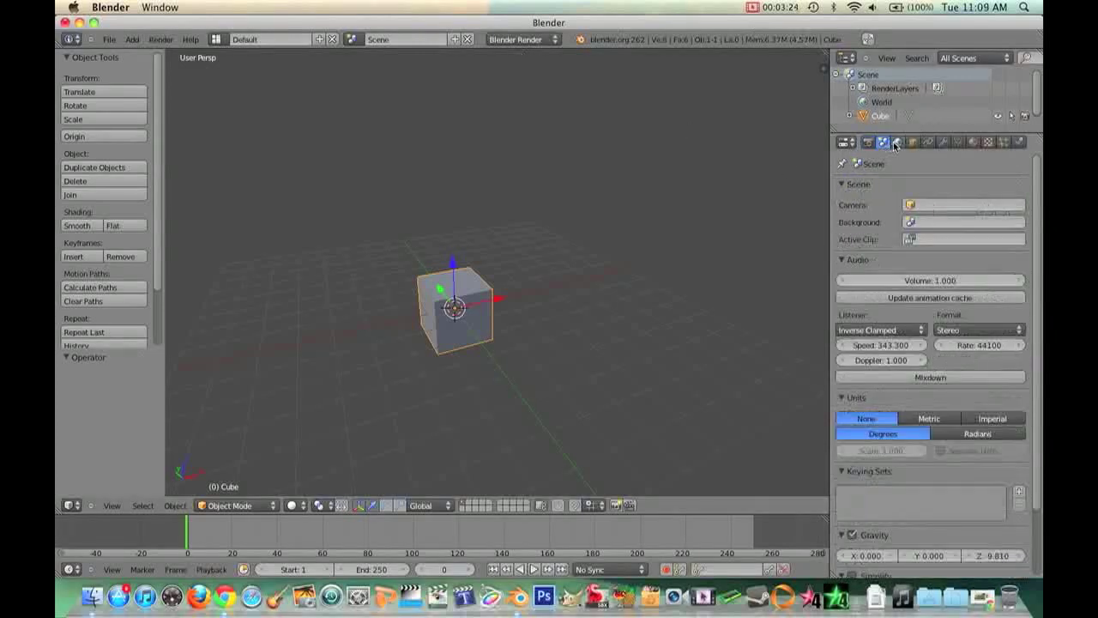
Step: Switch the Properties editor to the World settings
scroll(1022, 273, "down", 3)
scroll(1022, 273, "up", 3)
left_click(898, 143)
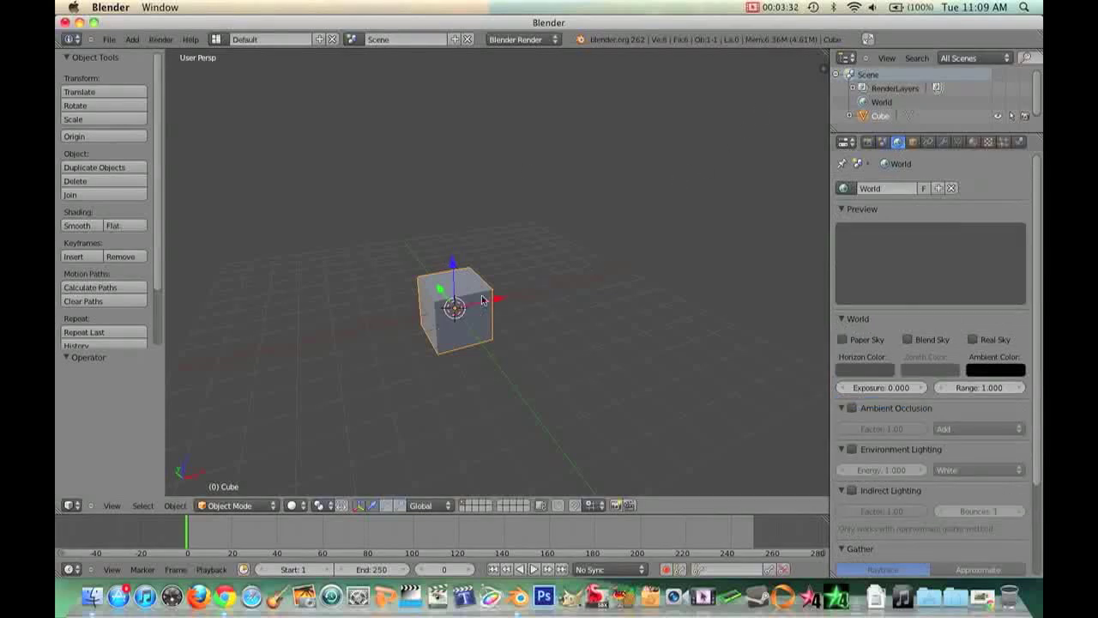
Step: Add a plane, raise it 3.607 units on Z and rotate it -76.27° about X
key("shift+a")
left_click(519, 300)
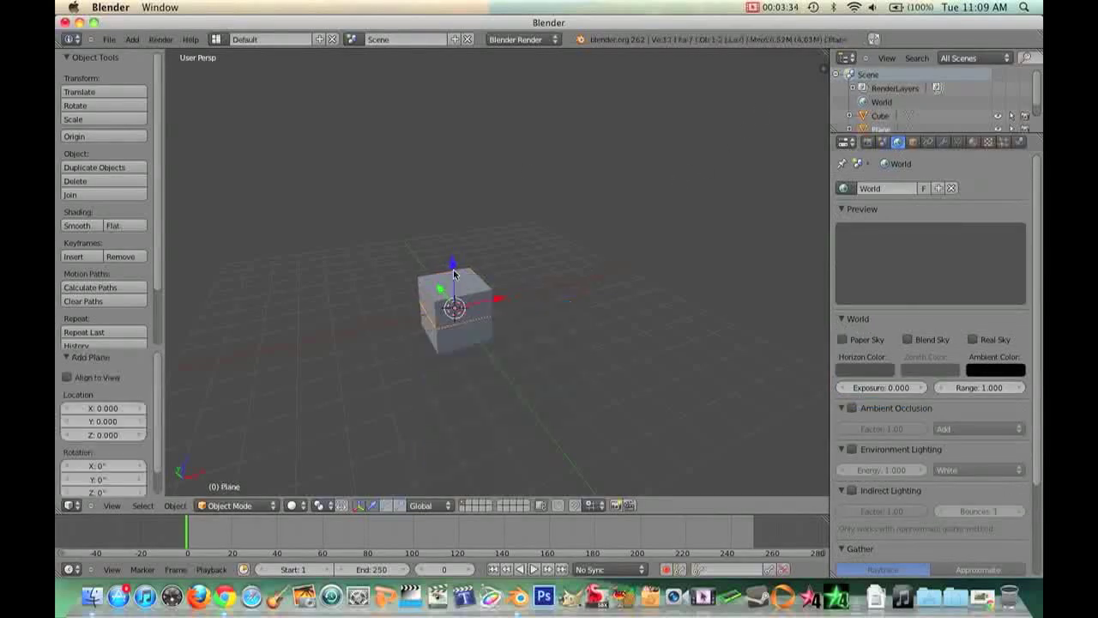
key("g")
key("z")
left_click(455, 172)
key("r")
key("x")
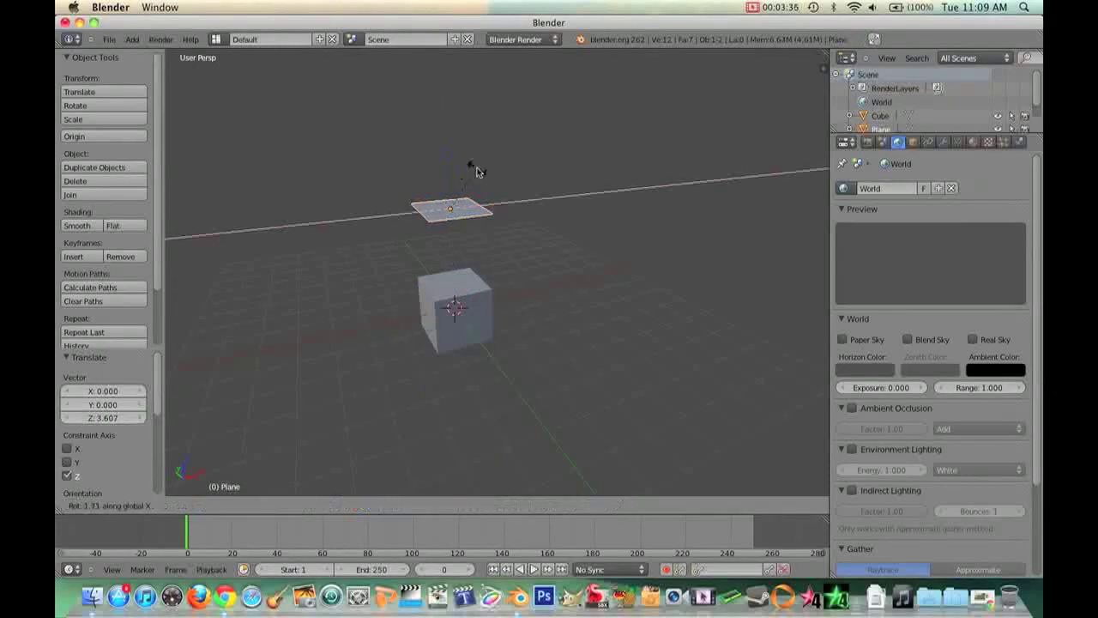
left_click(370, 129)
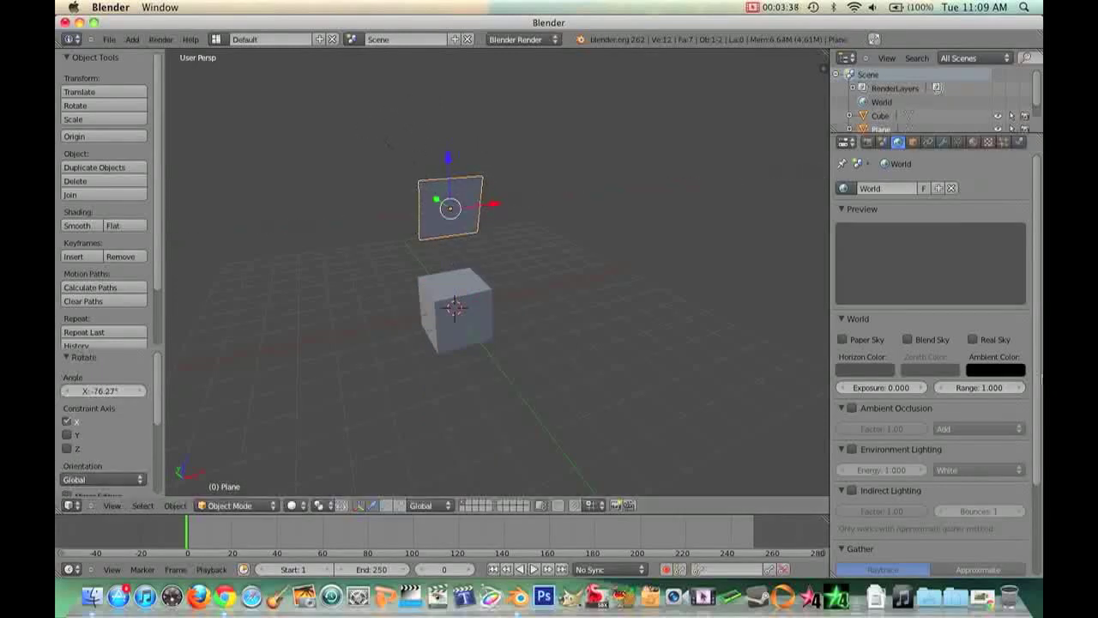
Step: Brighten the World horizon colour to a near-white tone
left_click(881, 376)
left_click_drag(953, 261, 953, 225)
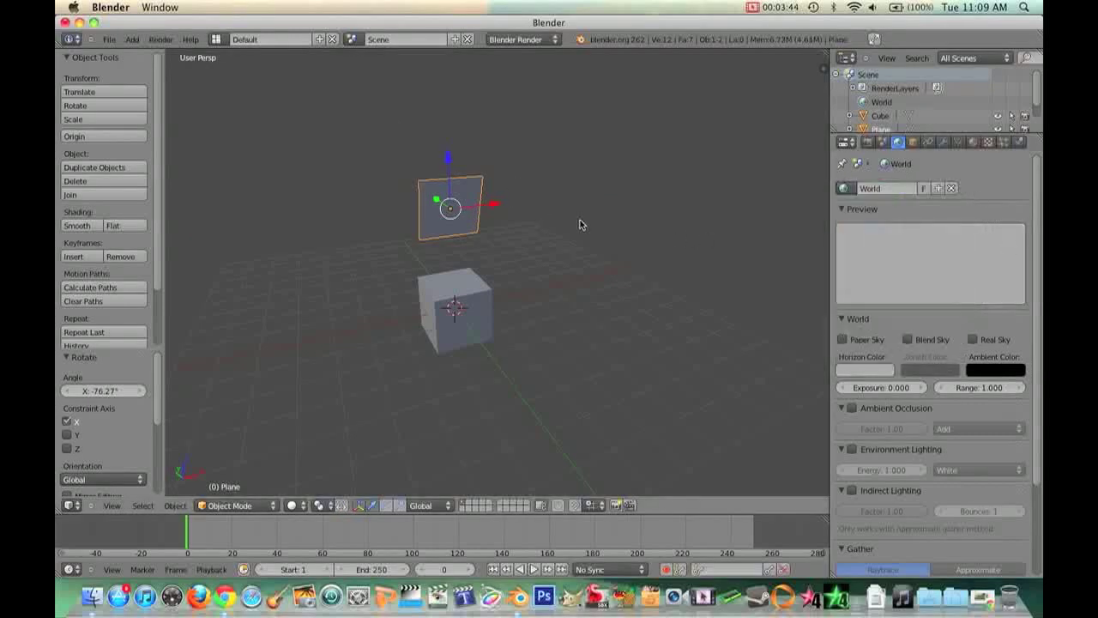
scroll(488, 211, "left", 5)
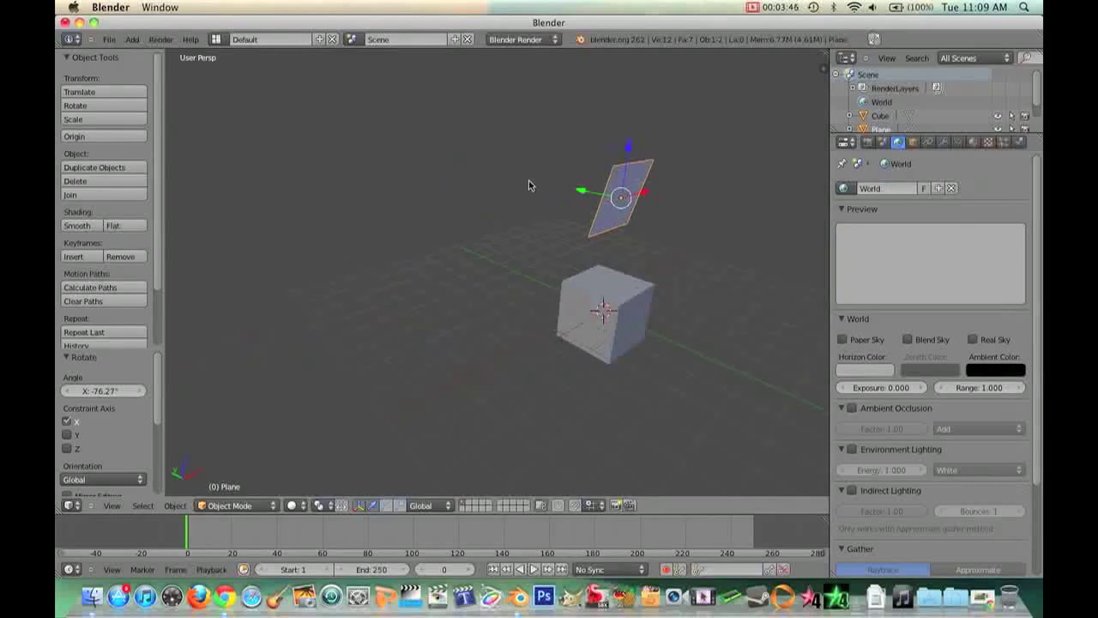
scroll(529, 180, "up", 5)
scroll(529, 180, "down", 8)
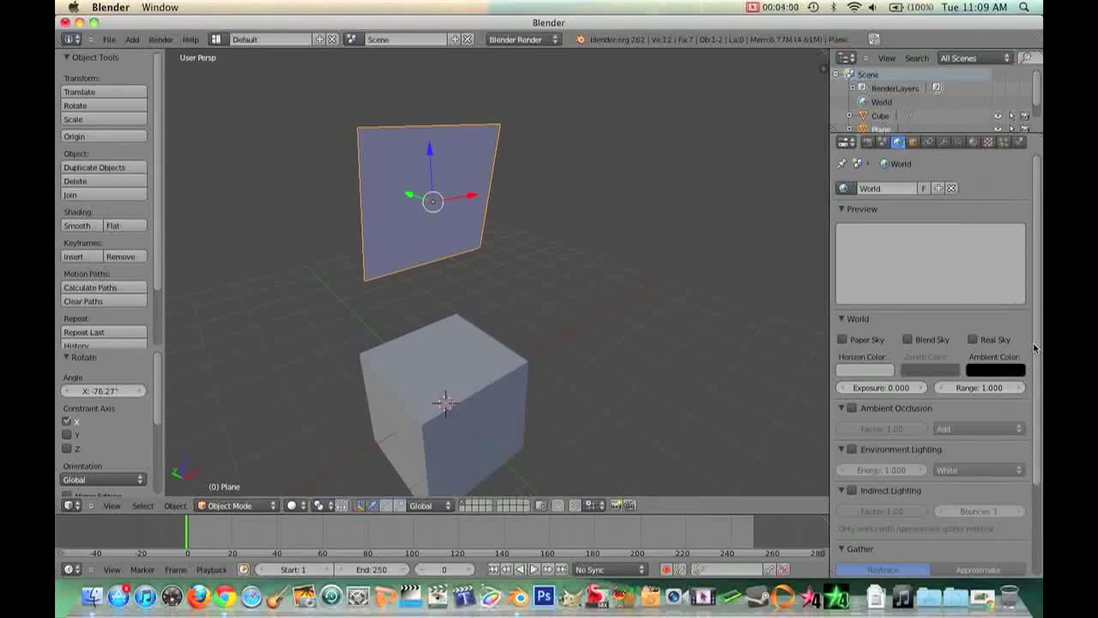
Step: Select the plane and rename it Plane#1 in Object properties
left_click(914, 143)
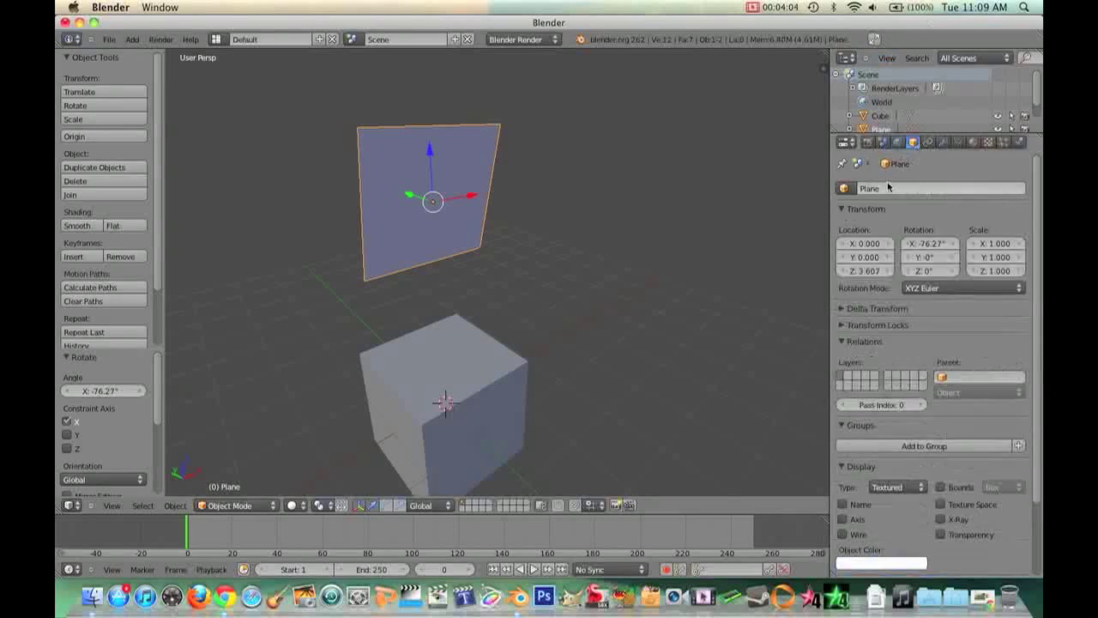
right_click(448, 386)
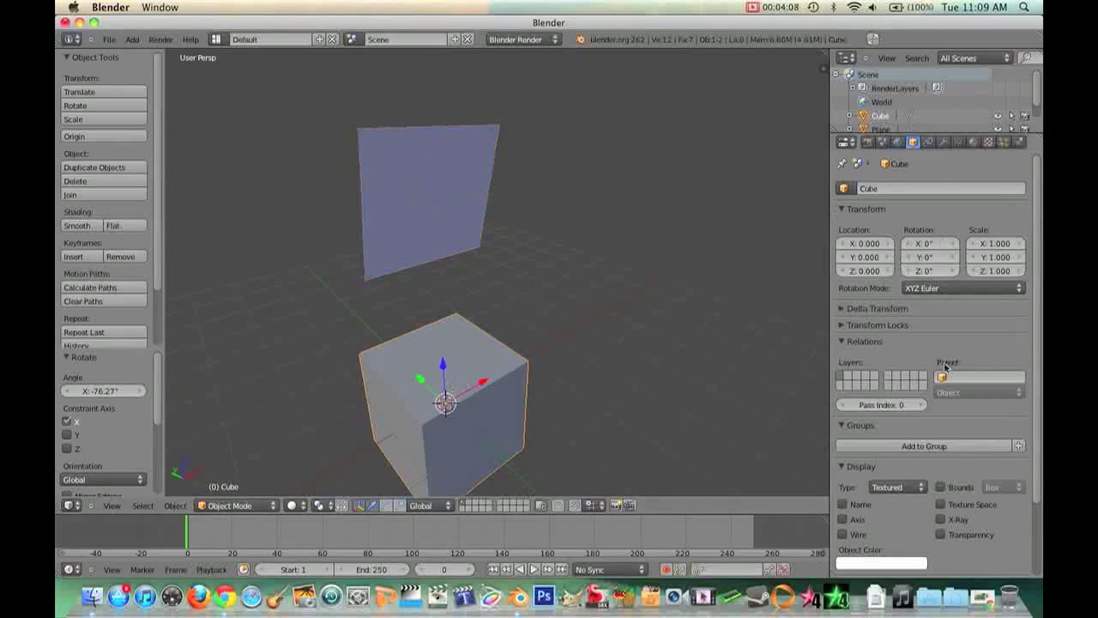
right_click(440, 170)
right_click(446, 343, "shift")
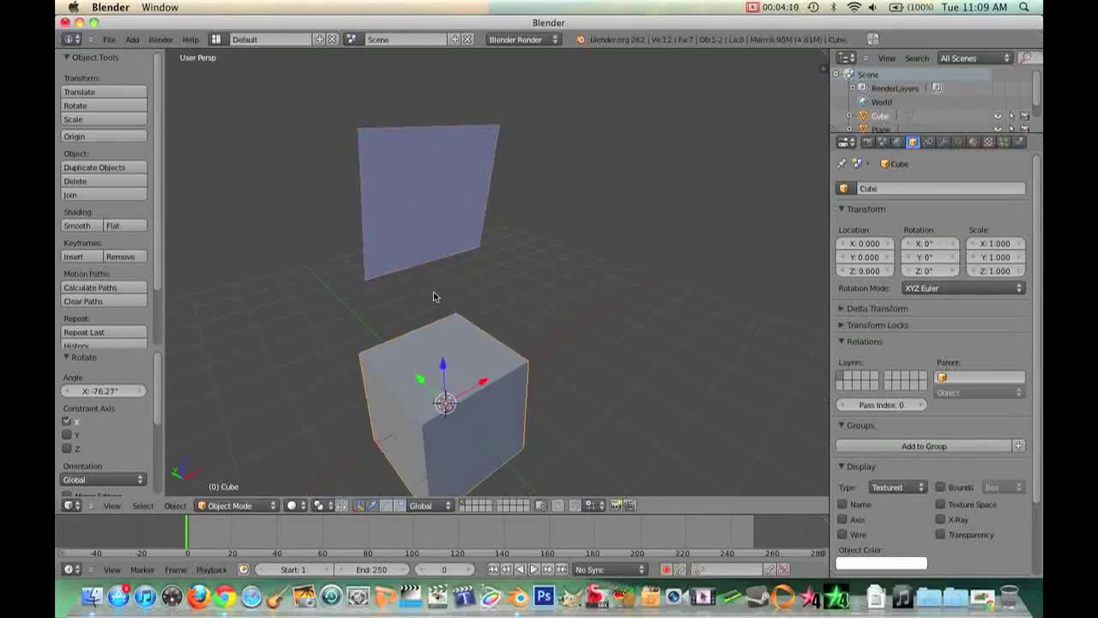
right_click(429, 215)
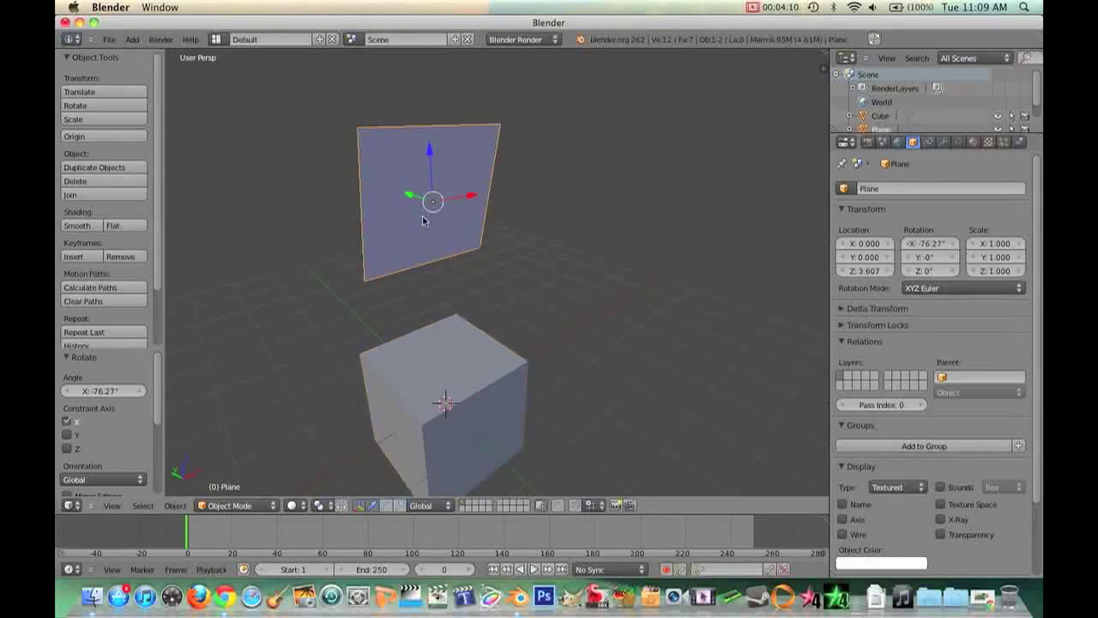
left_click(891, 187)
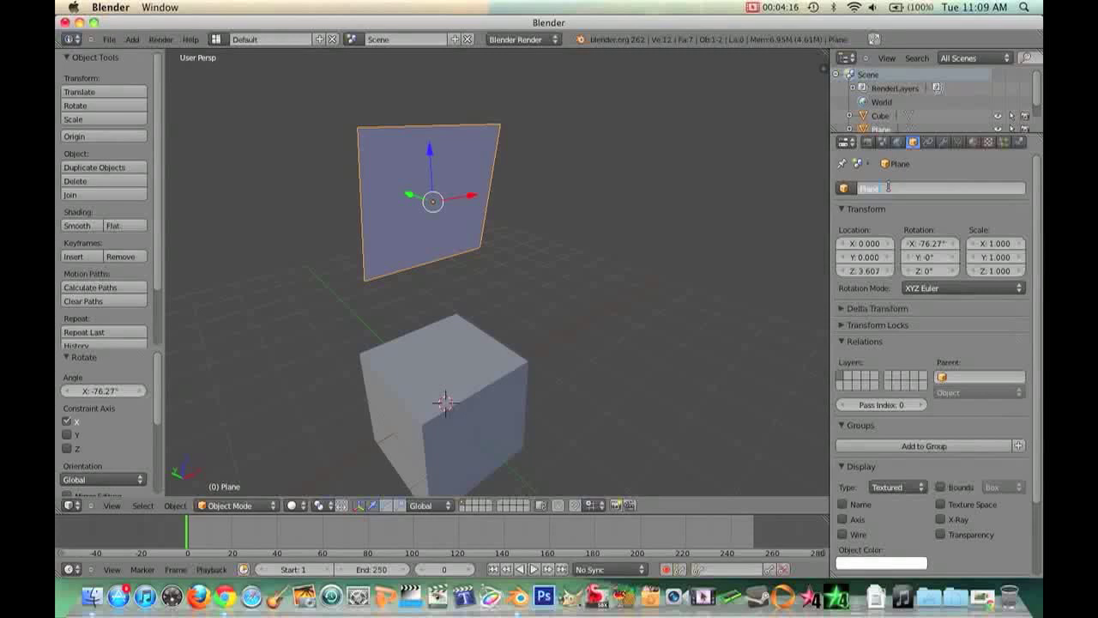
key("Return")
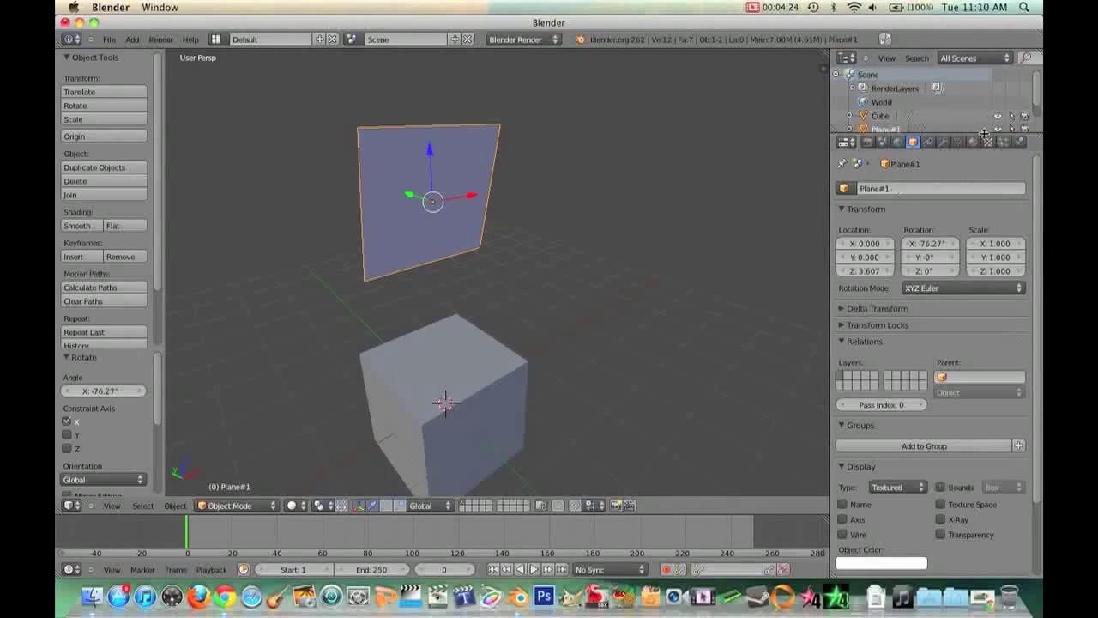
Step: Enlarge the outliner and add a UV sphere (32 segments, 16 rings) at the origin
left_click_drag(984, 131, 985, 215)
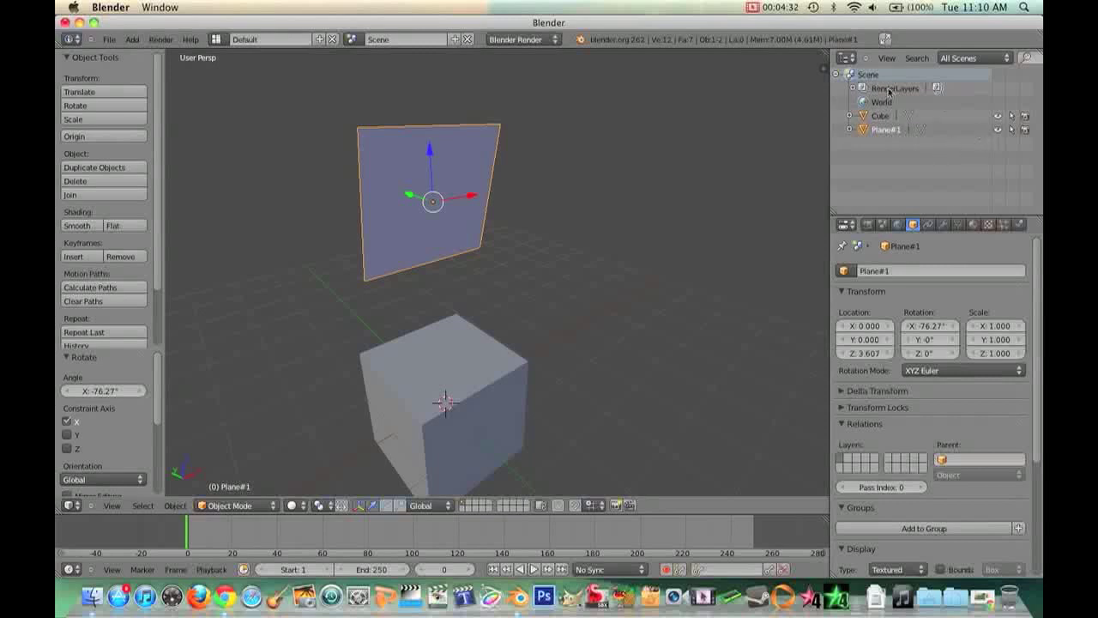
key("shift+a")
mouse_move(497, 286)
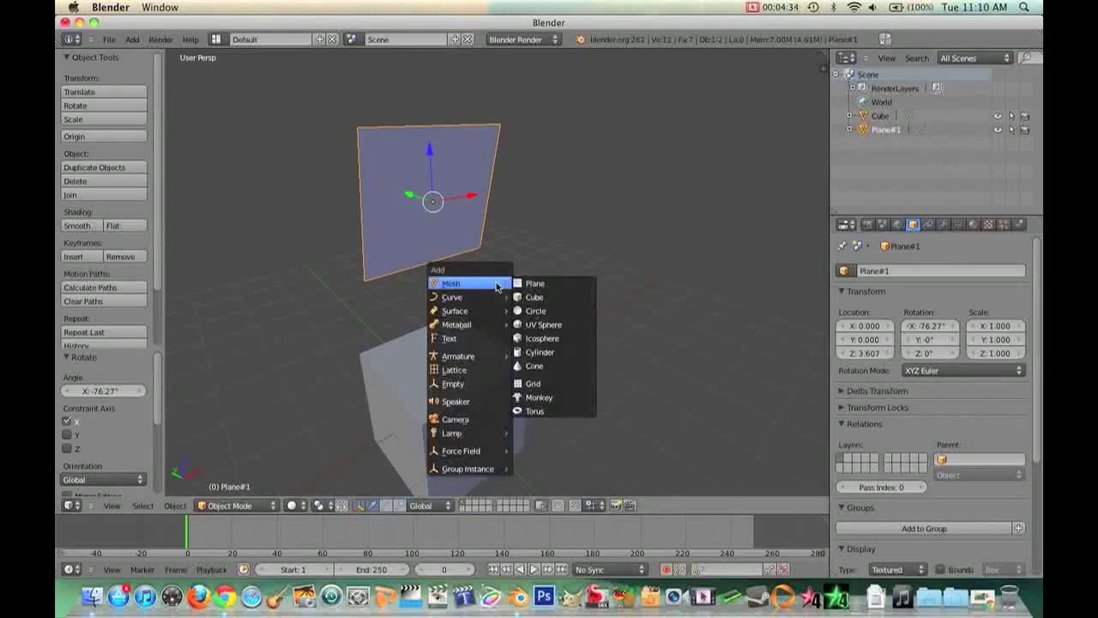
left_click(551, 324)
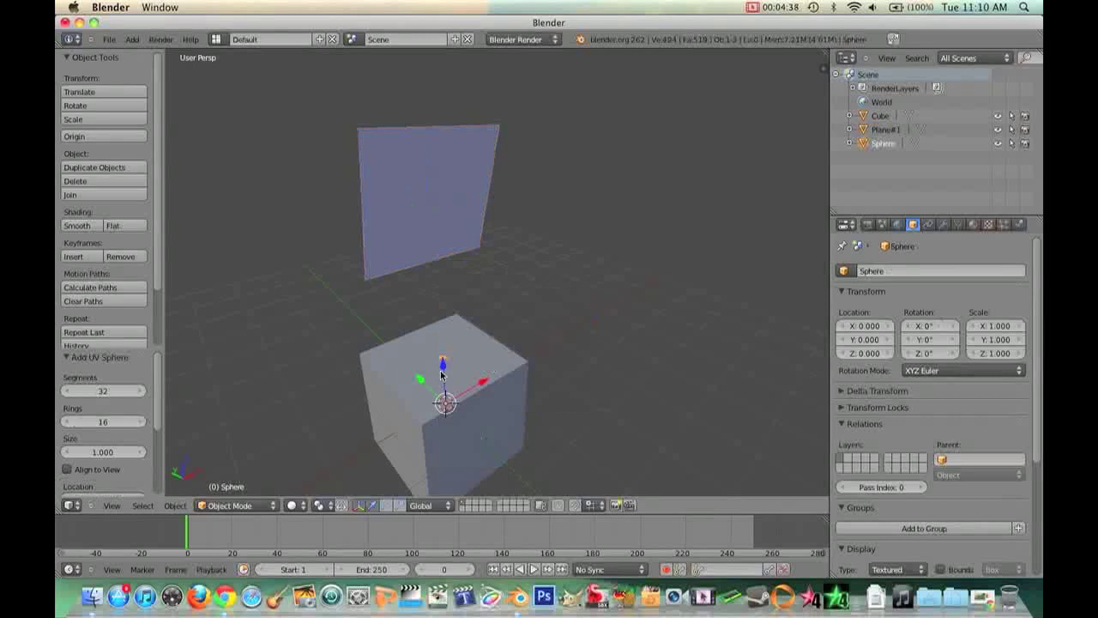
Step: Move the sphere to X 4.506, Z 2.491 and rename it Sphere#1
left_click_drag(441, 374, 641, 209)
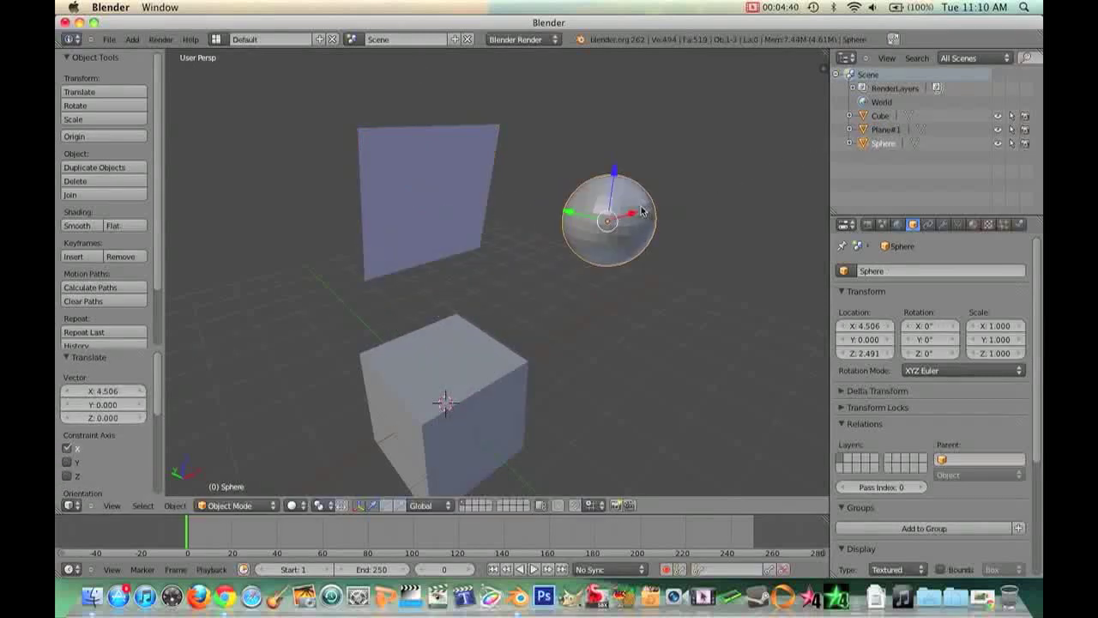
left_click(896, 271)
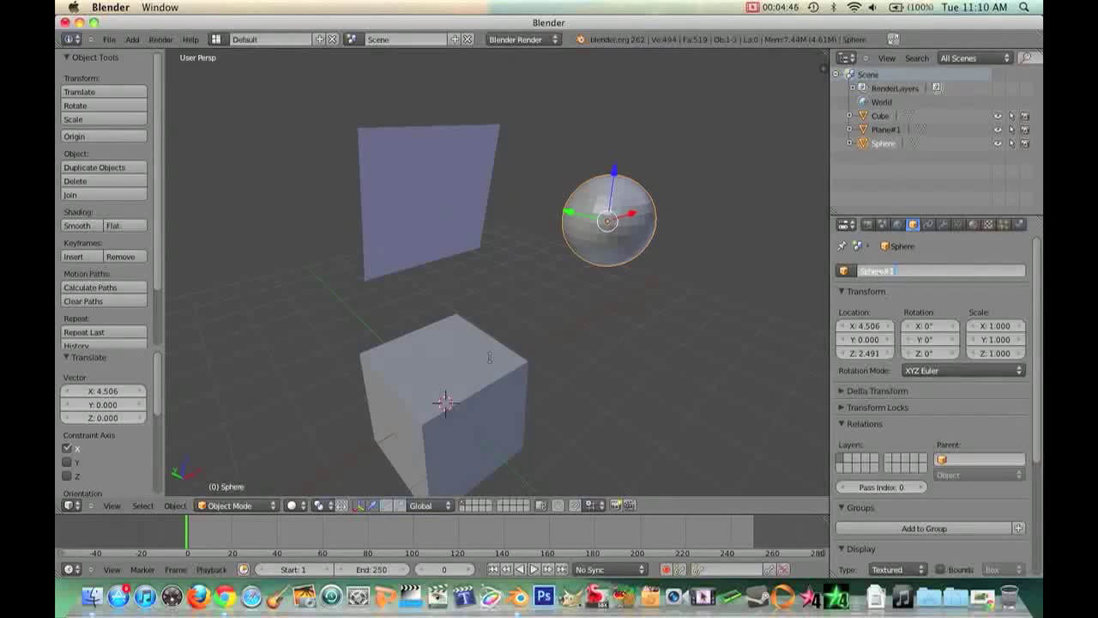
key("Return")
Step: Select the cube and rename it Cube#1
right_click(454, 382)
left_click(926, 269)
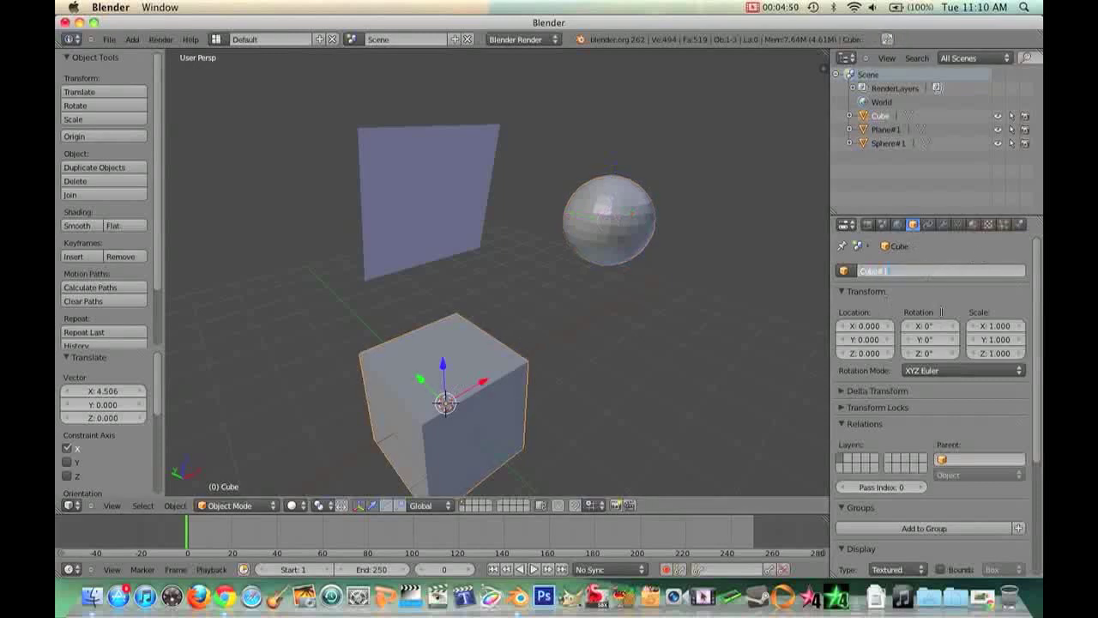
key("Return")
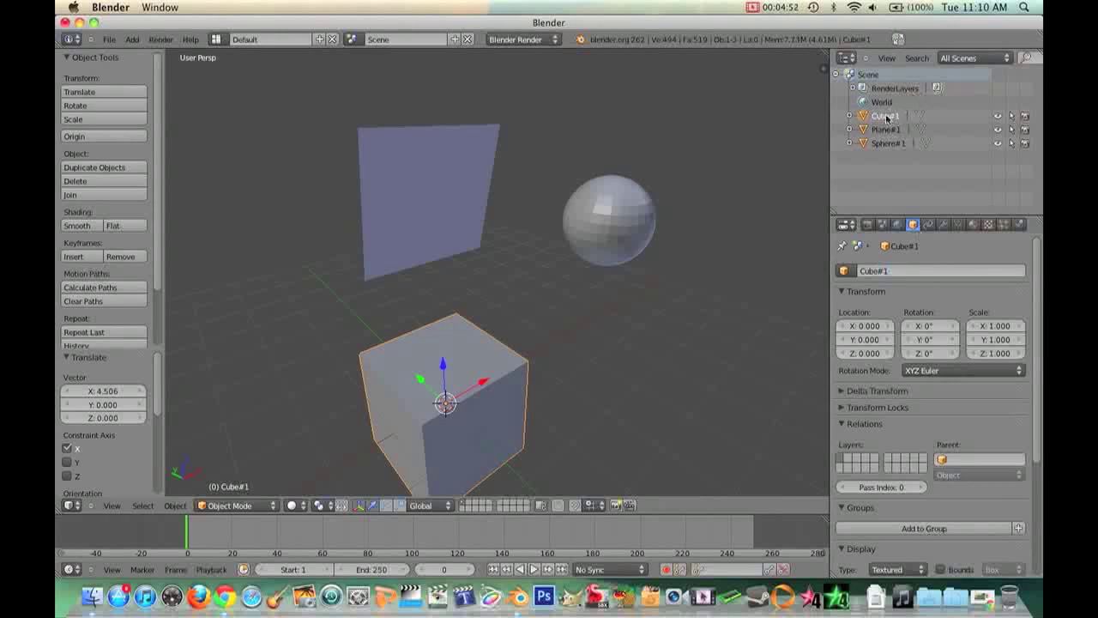
Step: Expand and collapse Cube#1 in the outliner and toggle its visibility off and on
left_click(850, 116)
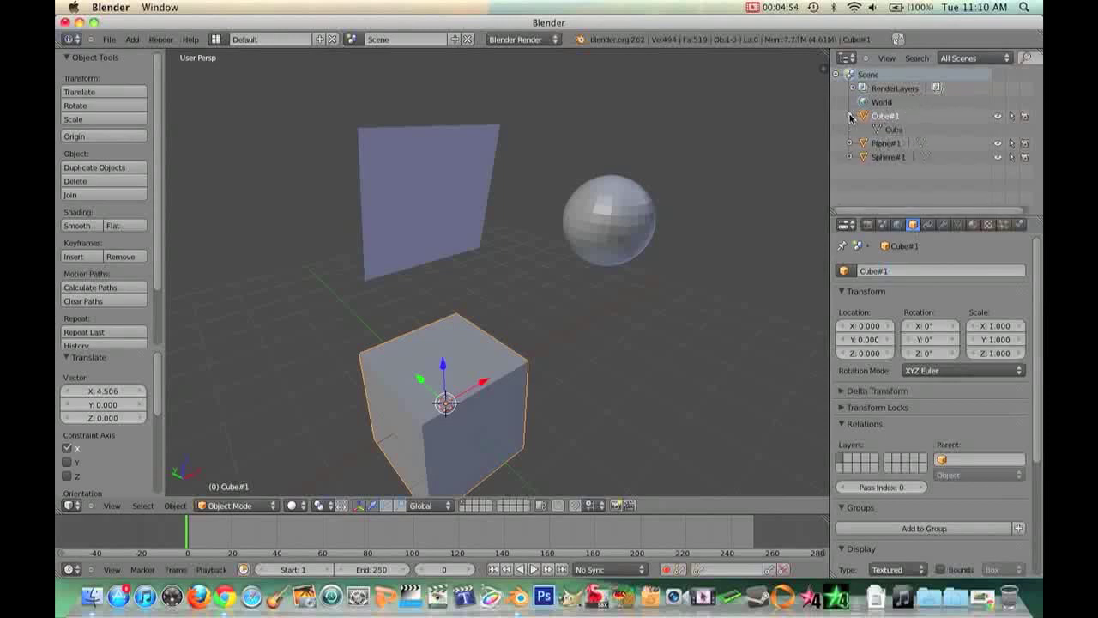
left_click(850, 116)
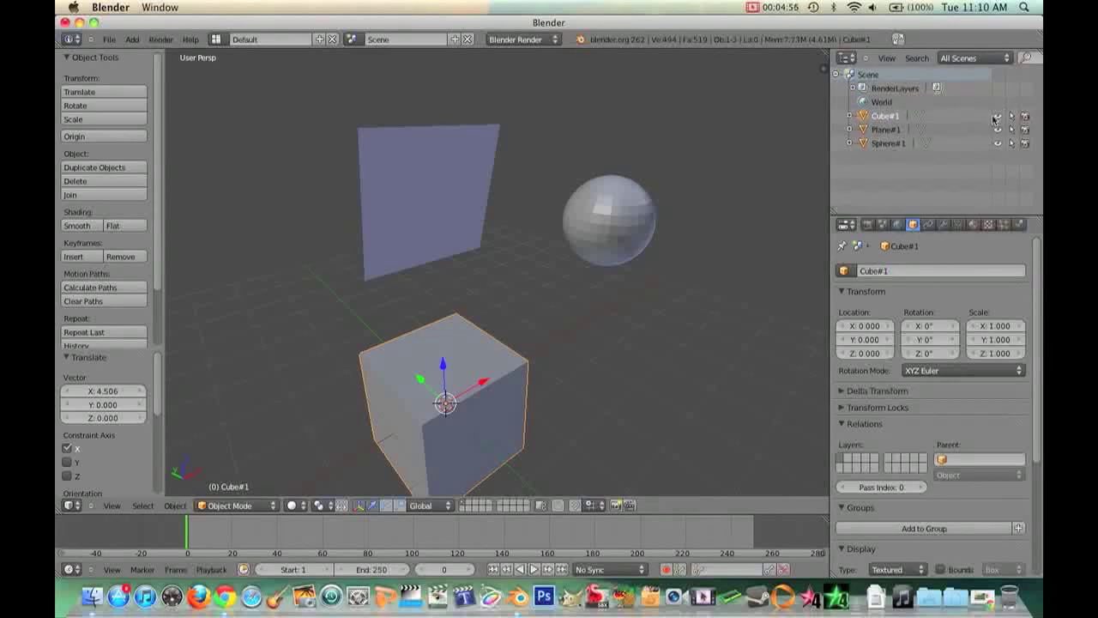
left_click(998, 116)
left_click(998, 117)
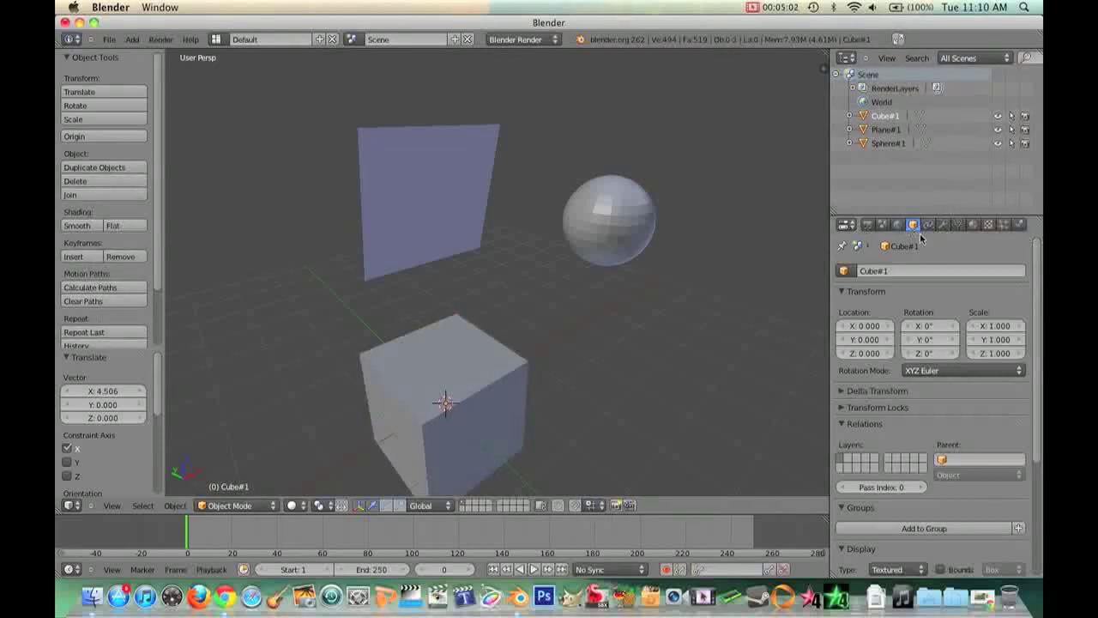
Step: Show Cube#1's Modifier settings and close the Add Modifier list unused
left_click(944, 224)
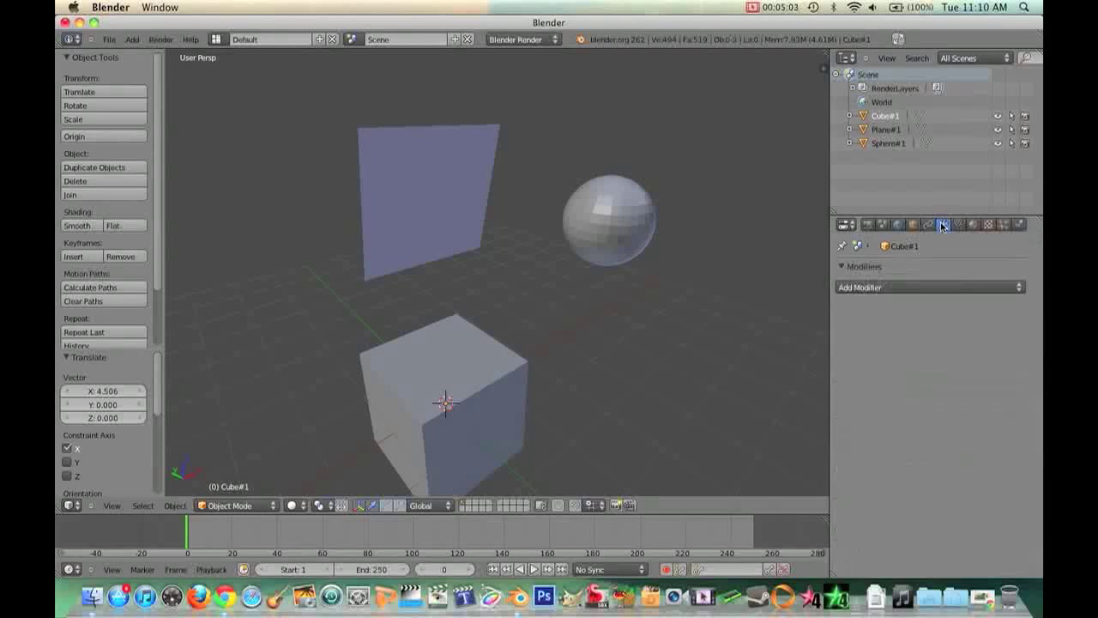
left_click(892, 288)
left_click(891, 290)
Step: Raise the cube 1.093 units along Z and reopen the Add Modifier list
right_click(454, 379)
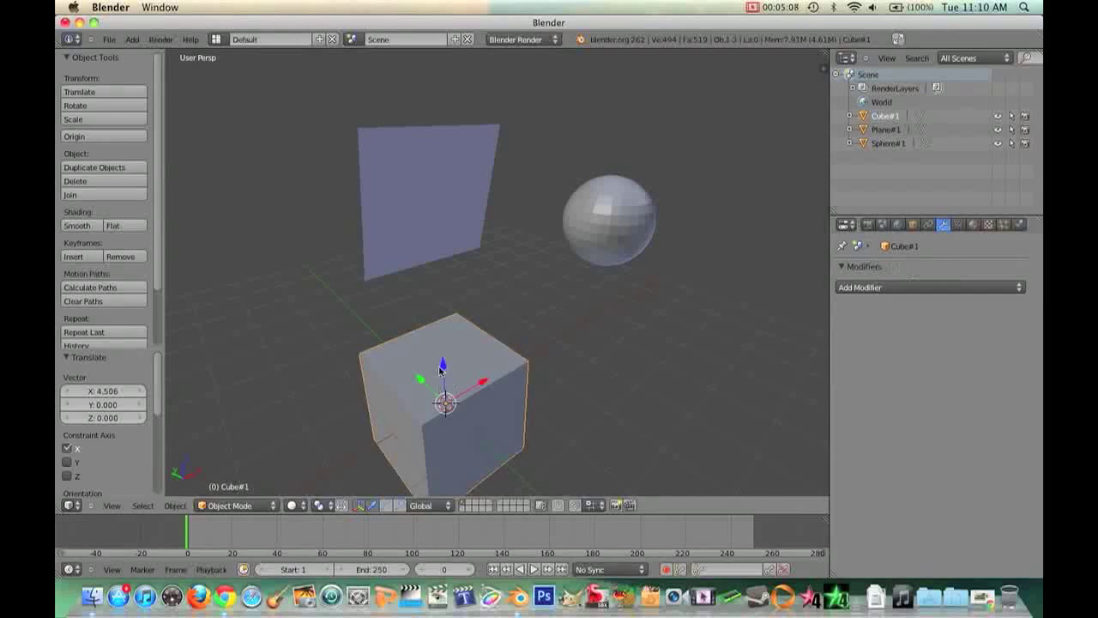
key("g")
key("z")
left_click(433, 320)
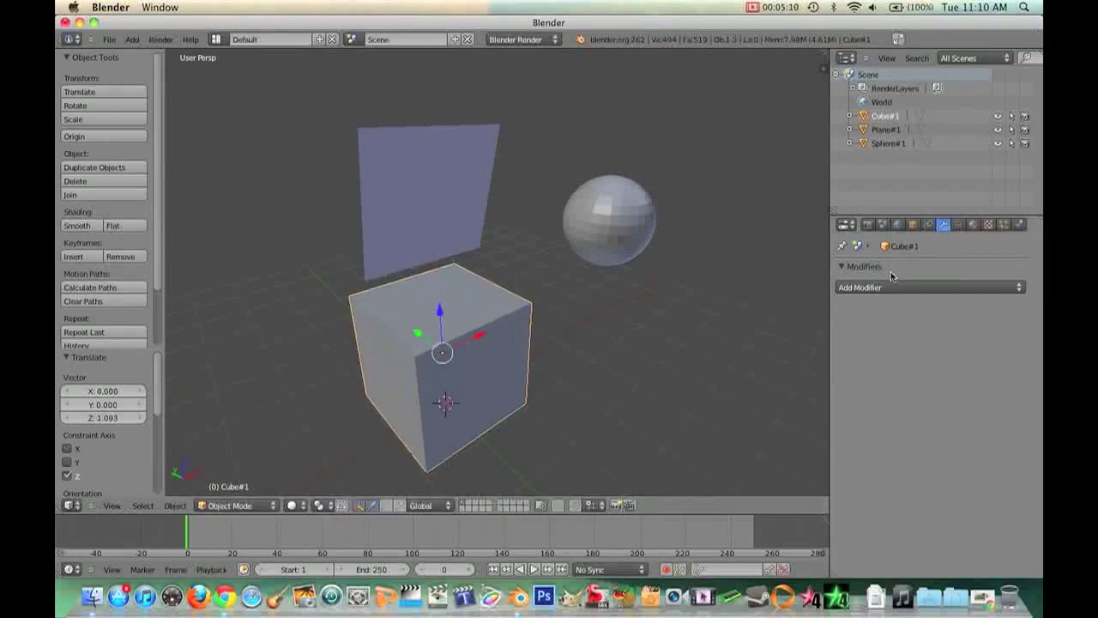
left_click(871, 289)
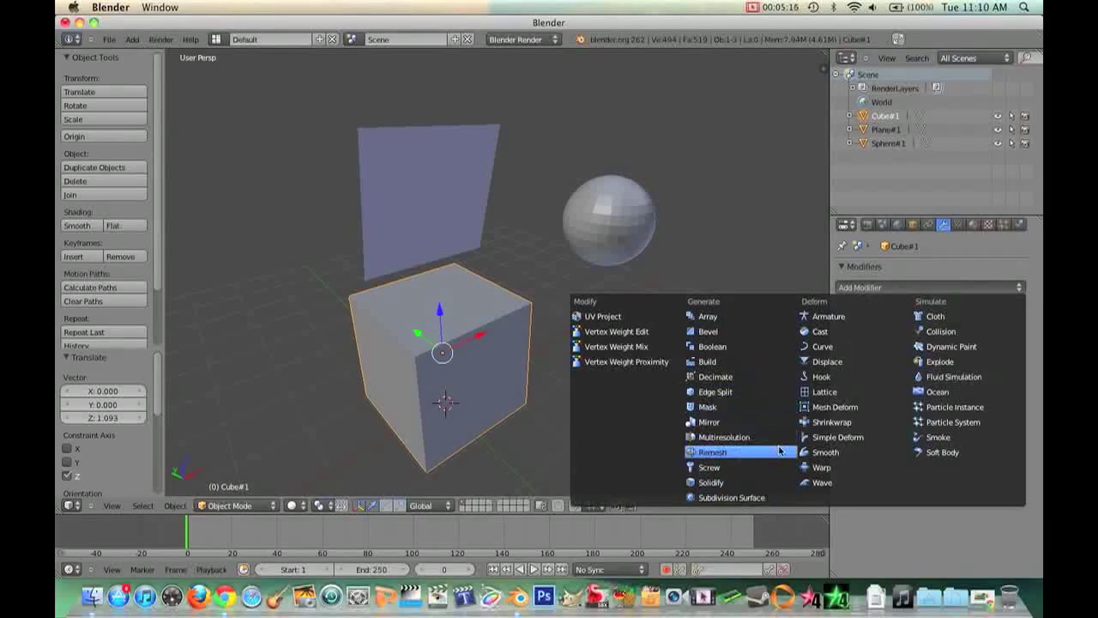
Step: Add a Subdivision Surface modifier, scale the cube about 2x and shift it along Y
left_click(769, 502)
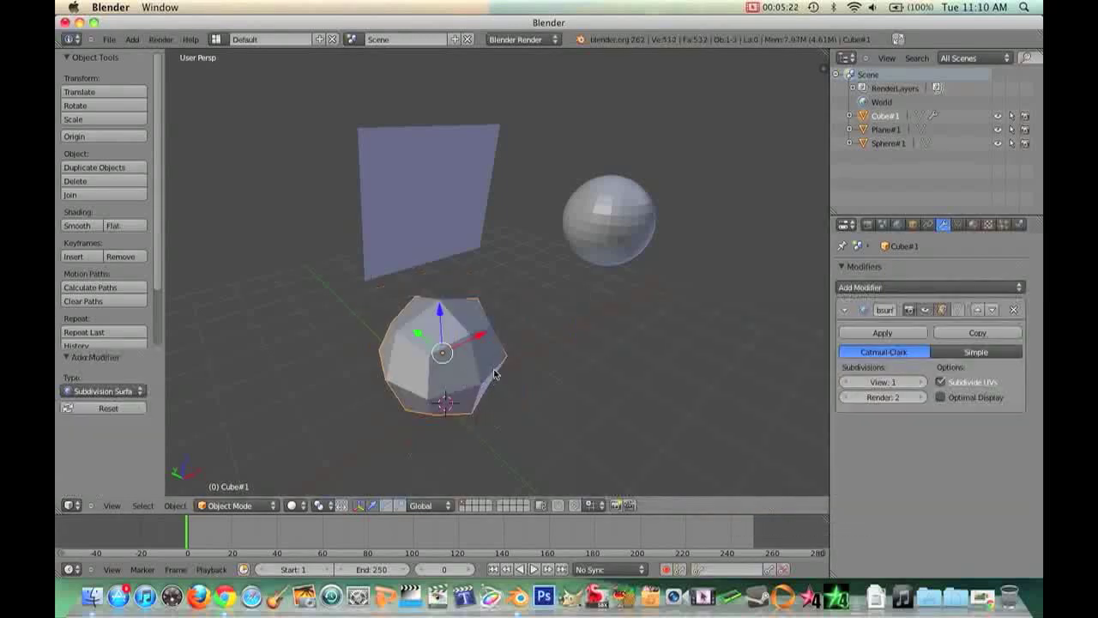
key("s")
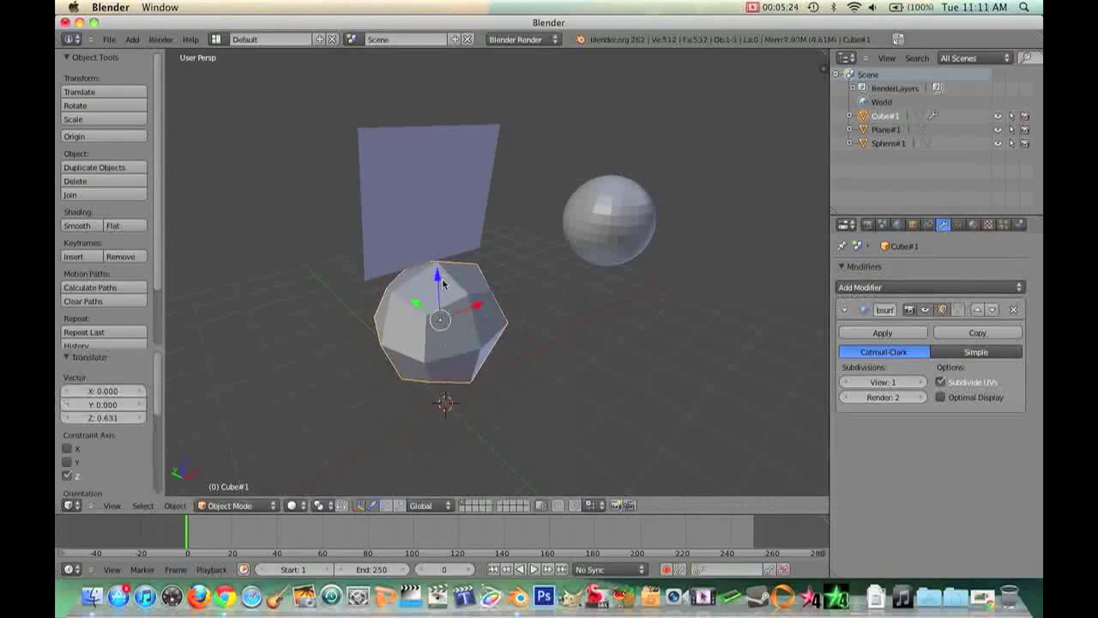
left_click(512, 284)
key("g")
key("y")
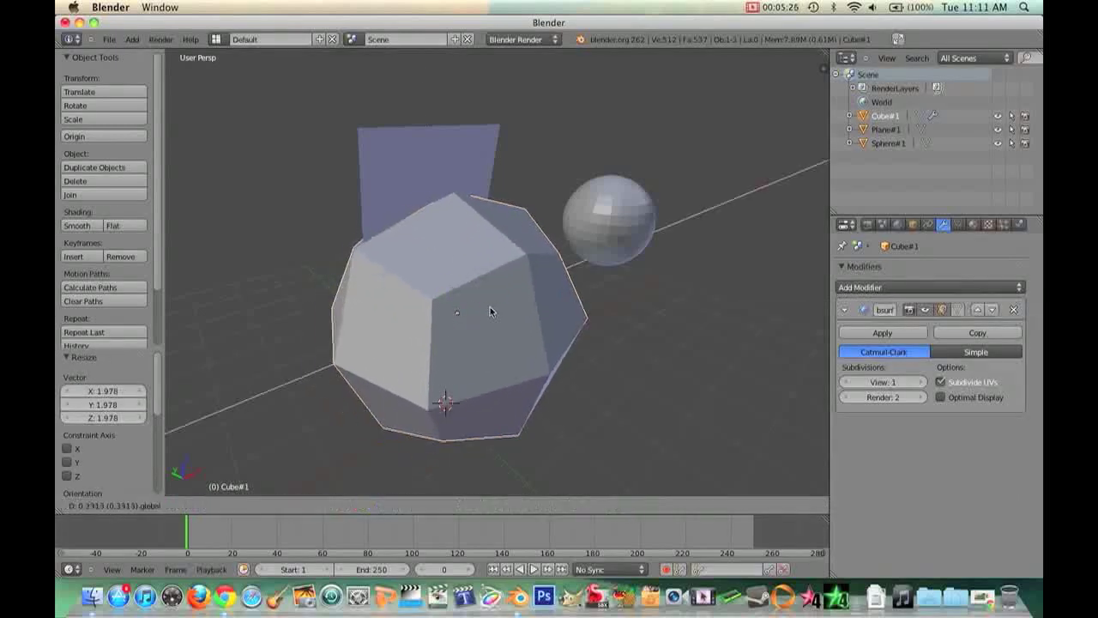
key("Escape")
key("g")
key("y")
left_click(996, 354)
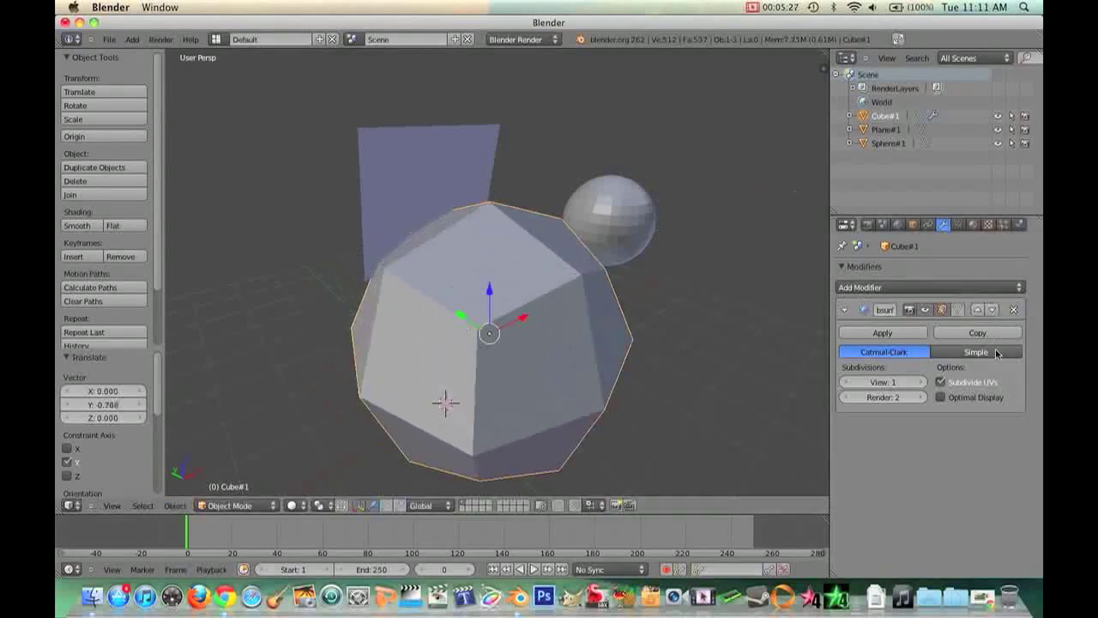
Step: Raise the Subsurf view level to 3 and apply smooth shading to the cube
left_click(922, 383)
left_click(922, 383)
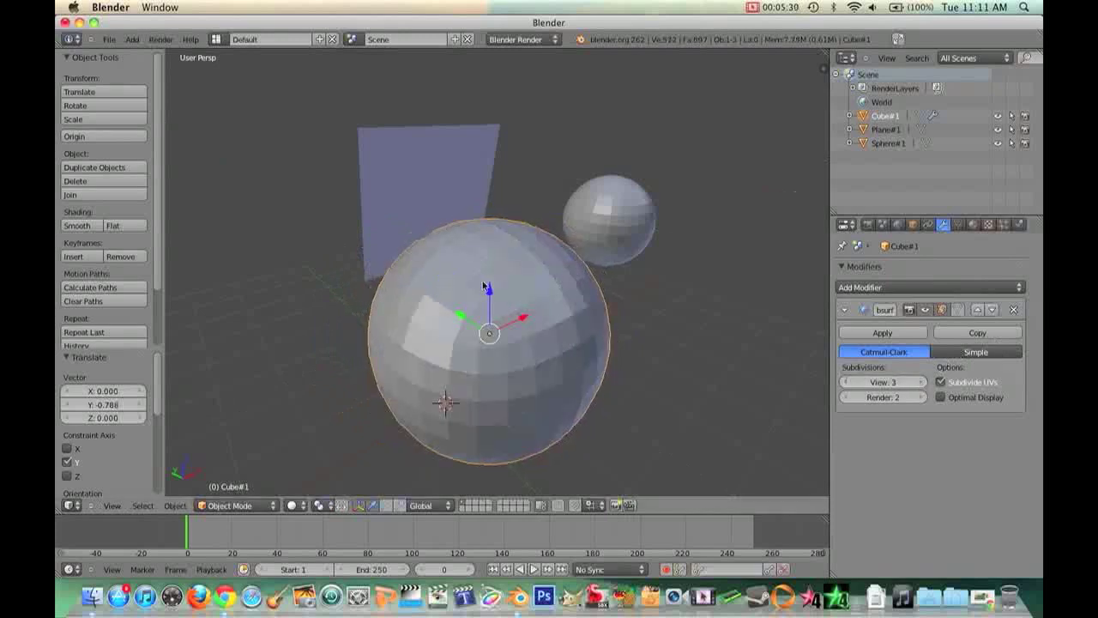
left_click(77, 225)
scroll(445, 333, "right", 5)
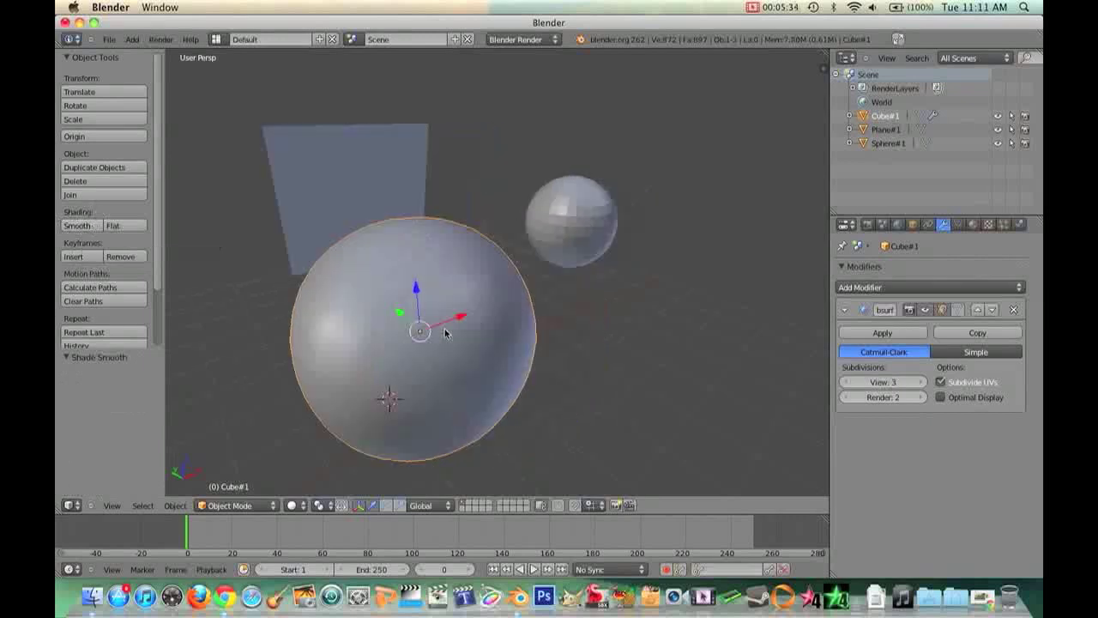
scroll(444, 333, "left", 2)
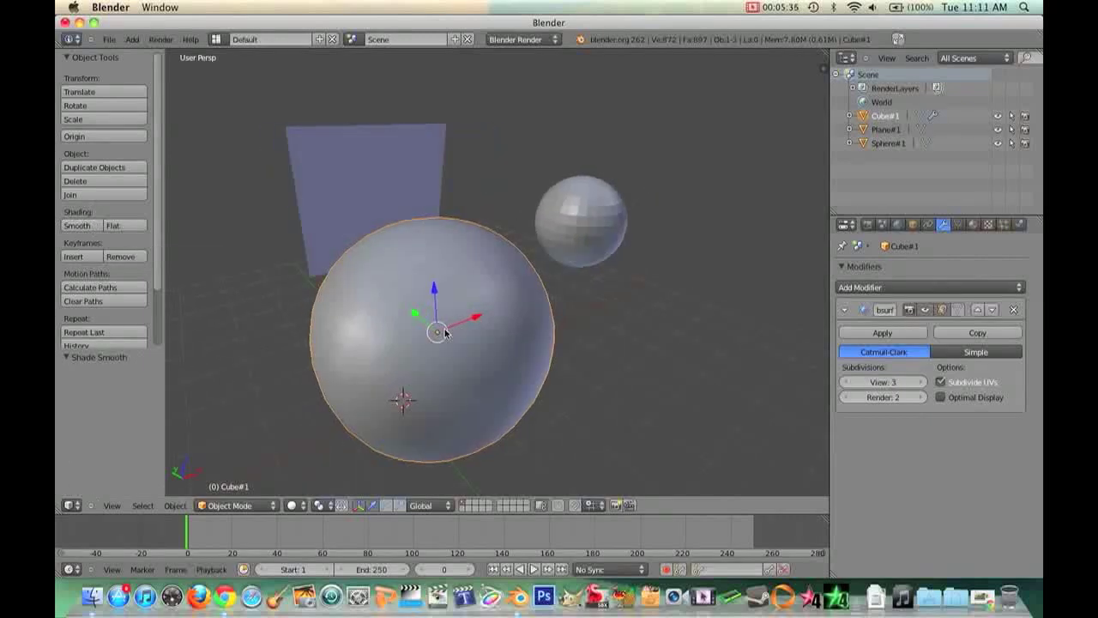
scroll(445, 333, "down", 5)
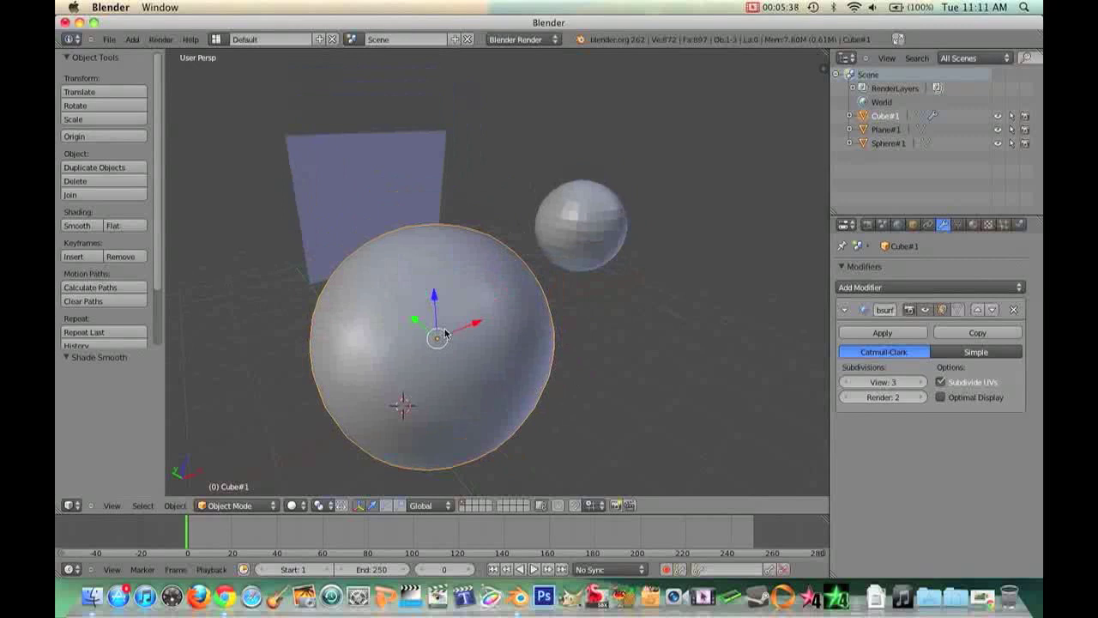
left_click(909, 286)
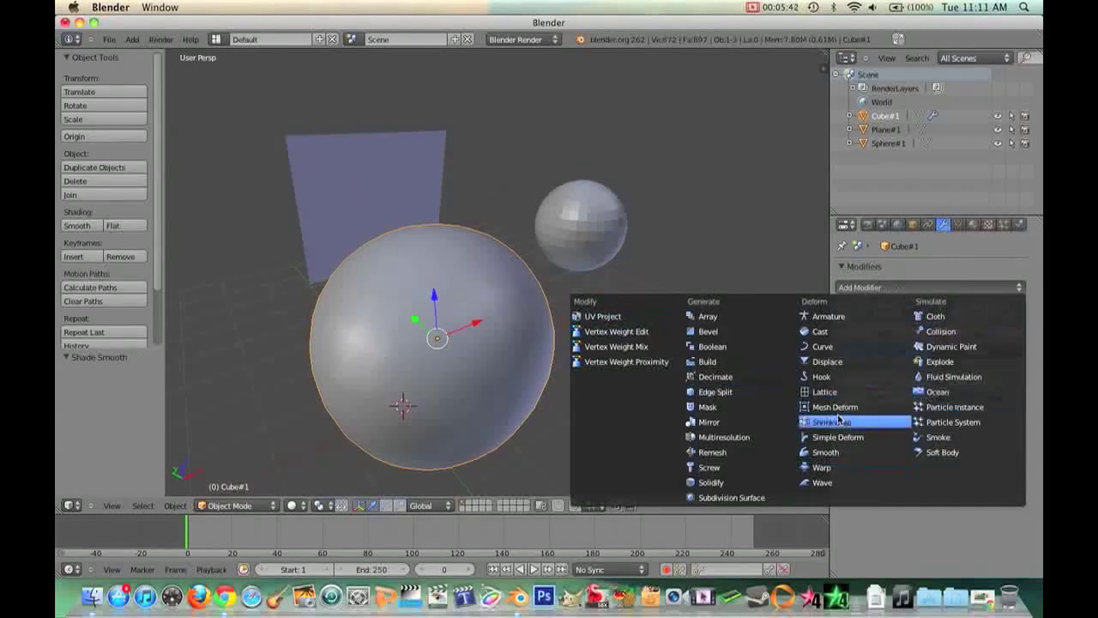
left_click(976, 224)
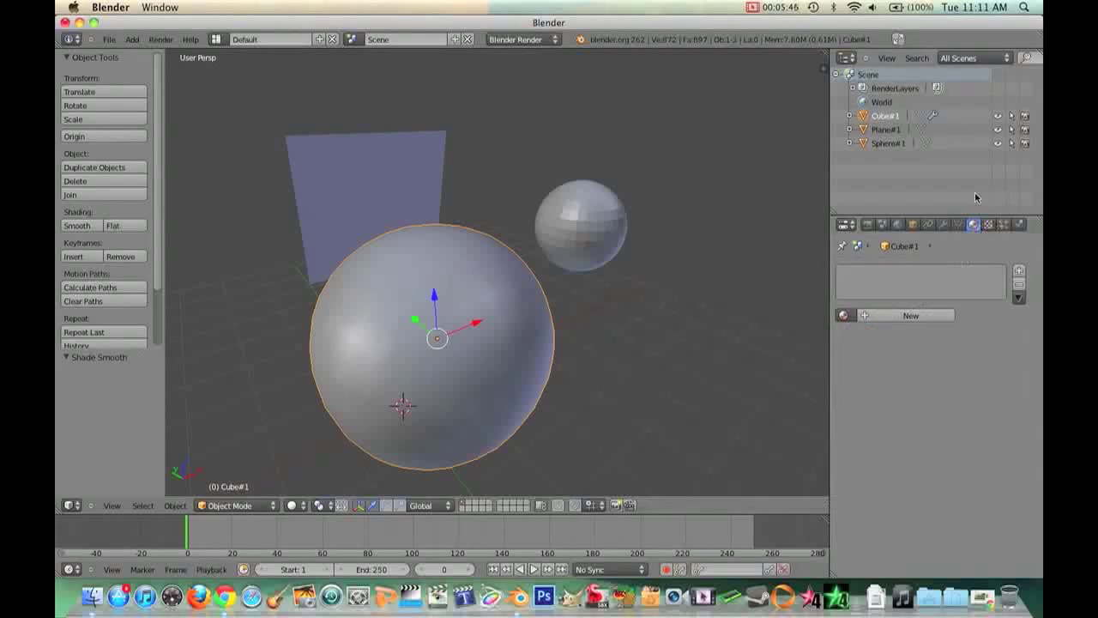
Step: Add a new material to Cube#1 and set its diffuse colour to bright green
left_click(925, 318)
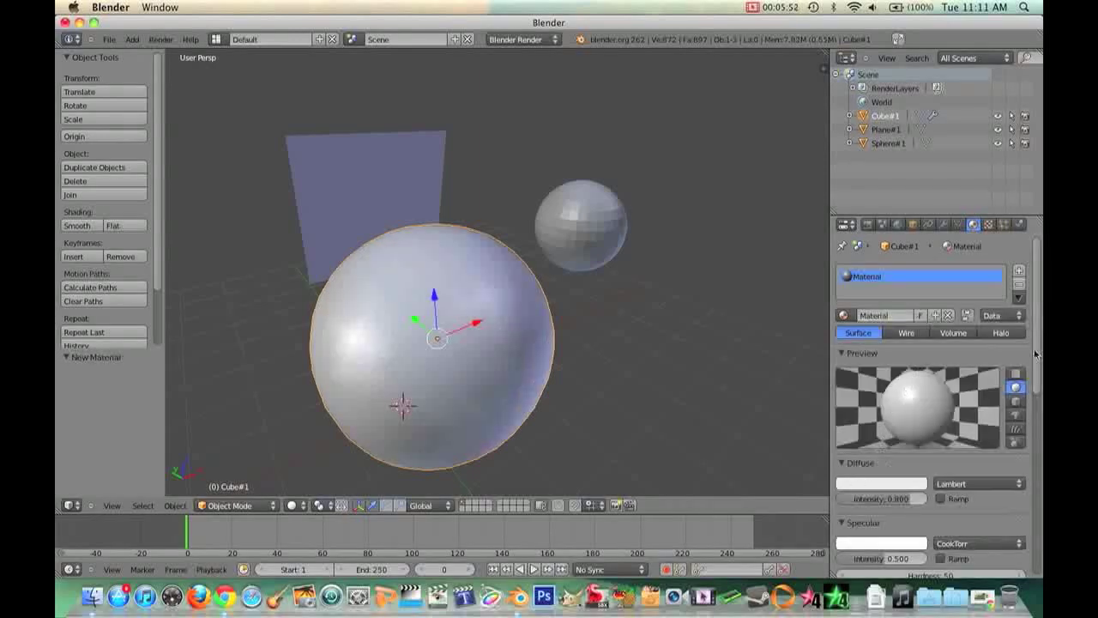
scroll(1034, 356, "down", 5)
left_click(876, 317)
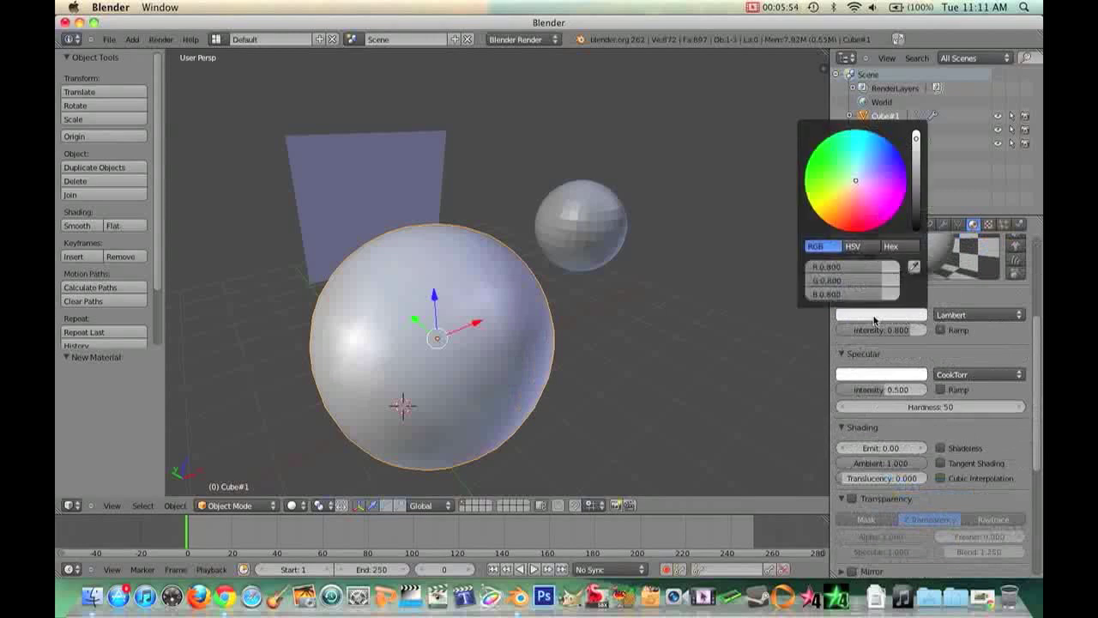
left_click_drag(856, 183, 755, 135)
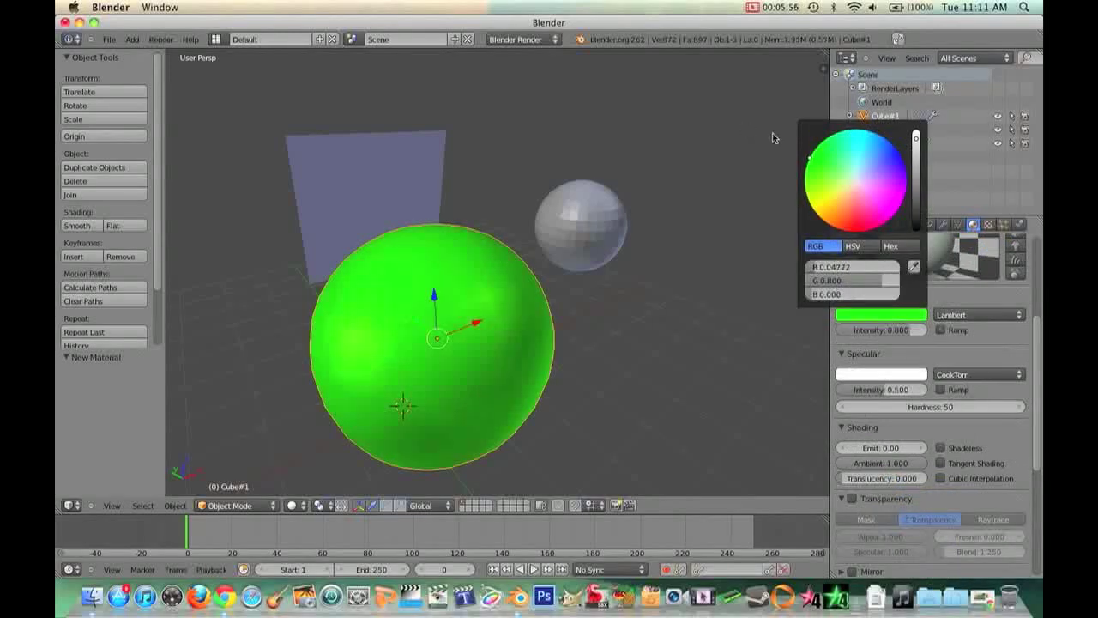
scroll(1041, 431, "up", 5)
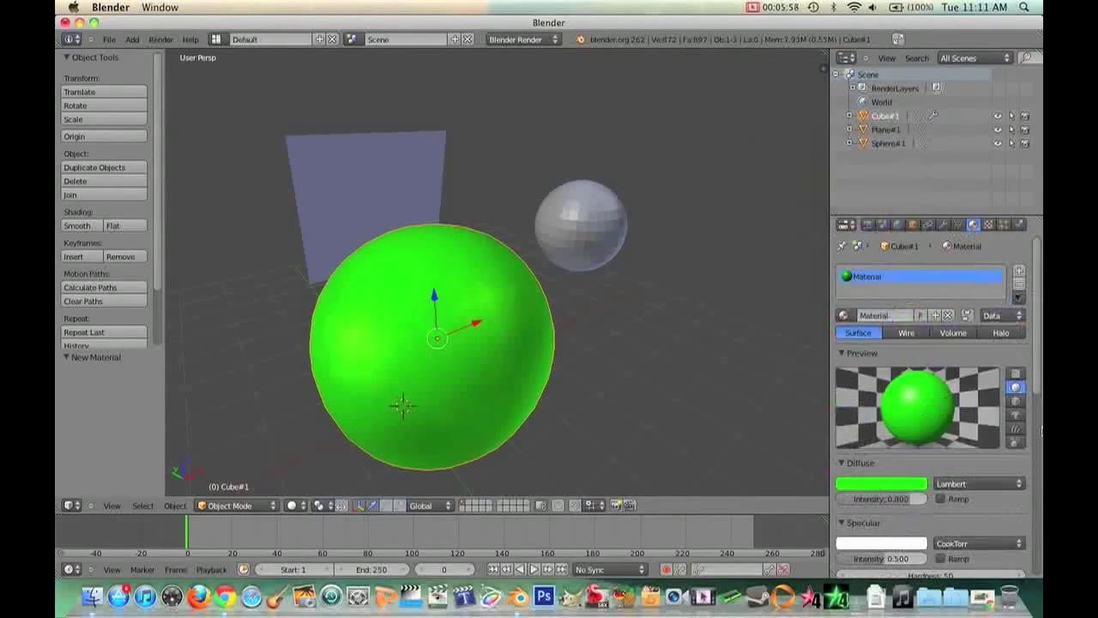
scroll(1042, 430, "down", 10)
scroll(1042, 431, "up", 10)
left_click(988, 225)
Step: Add a new Image or Movie texture to the material, previewing both texture and material
left_click(913, 368)
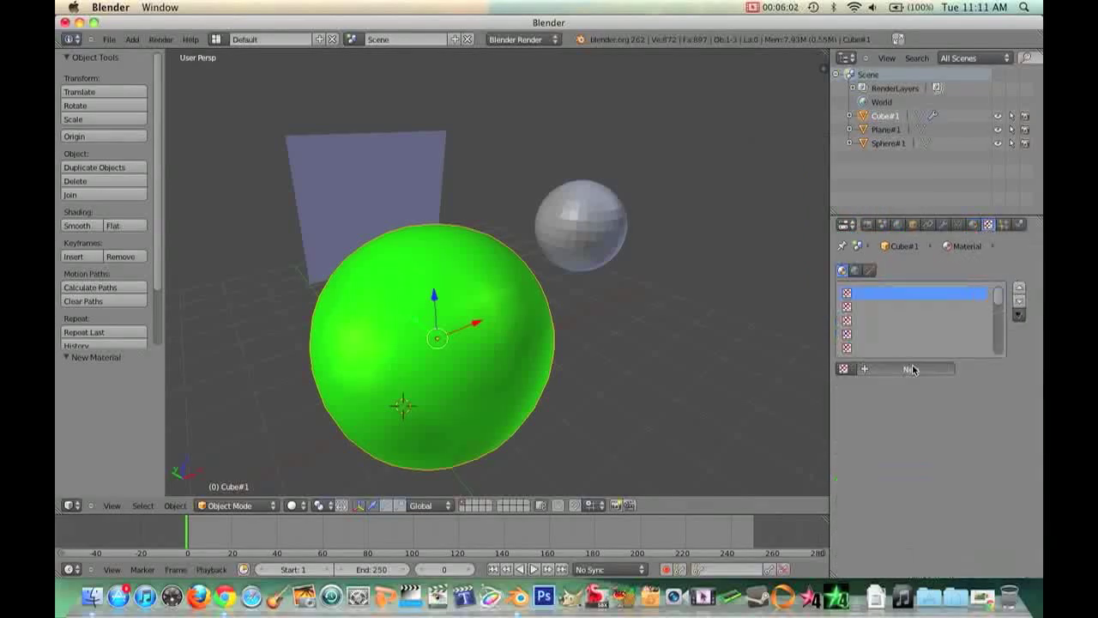
scroll(1029, 379, "down", 3)
scroll(1029, 378, "down", 1)
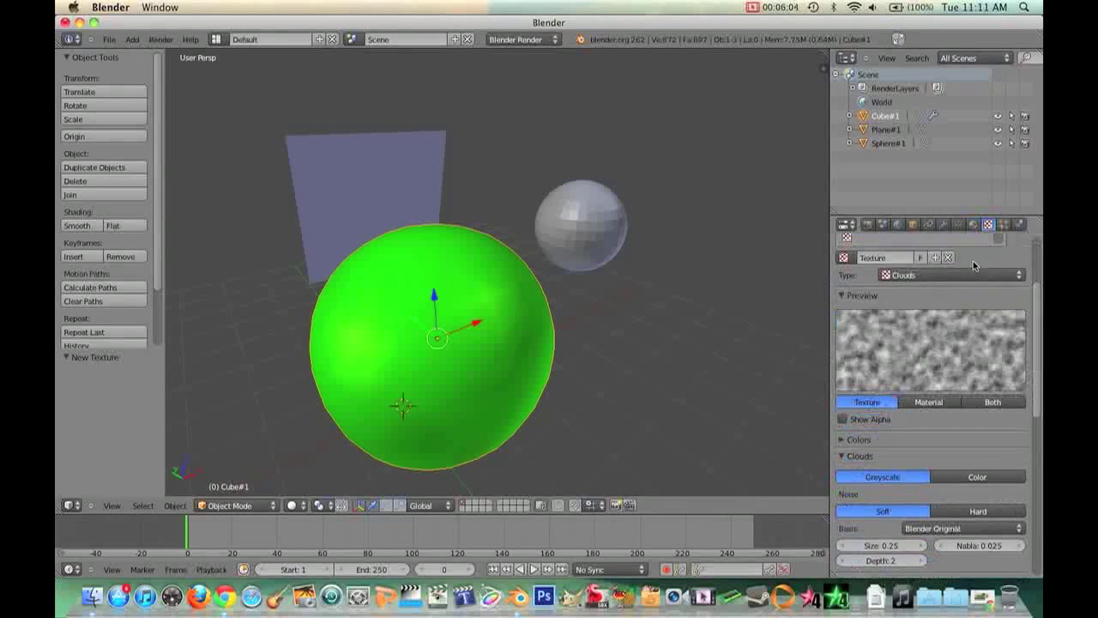
left_click(970, 275)
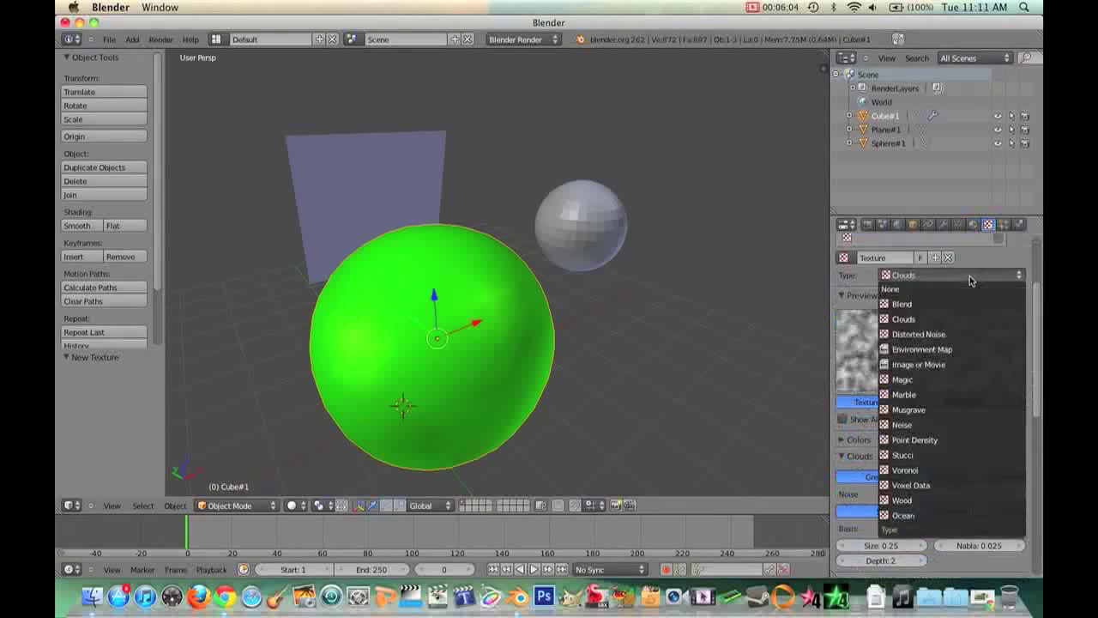
left_click(925, 364)
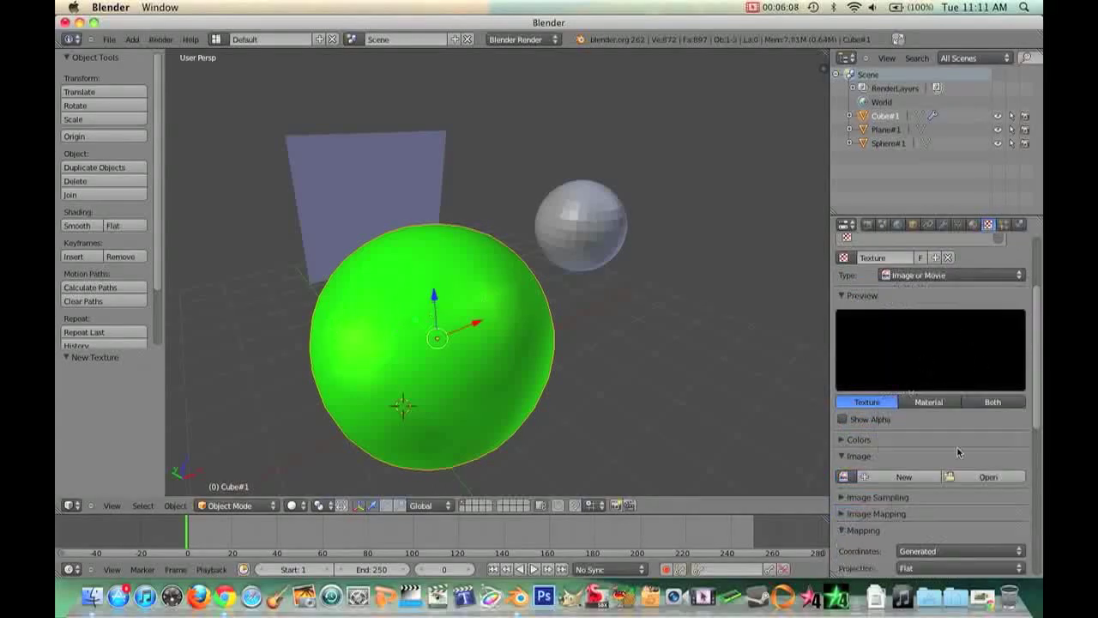
left_click(993, 402)
Step: Give Cube#1 a new emitter particle system with 1000 particles
scroll(1039, 440, "down", 2)
scroll(961, 498, "down", 4)
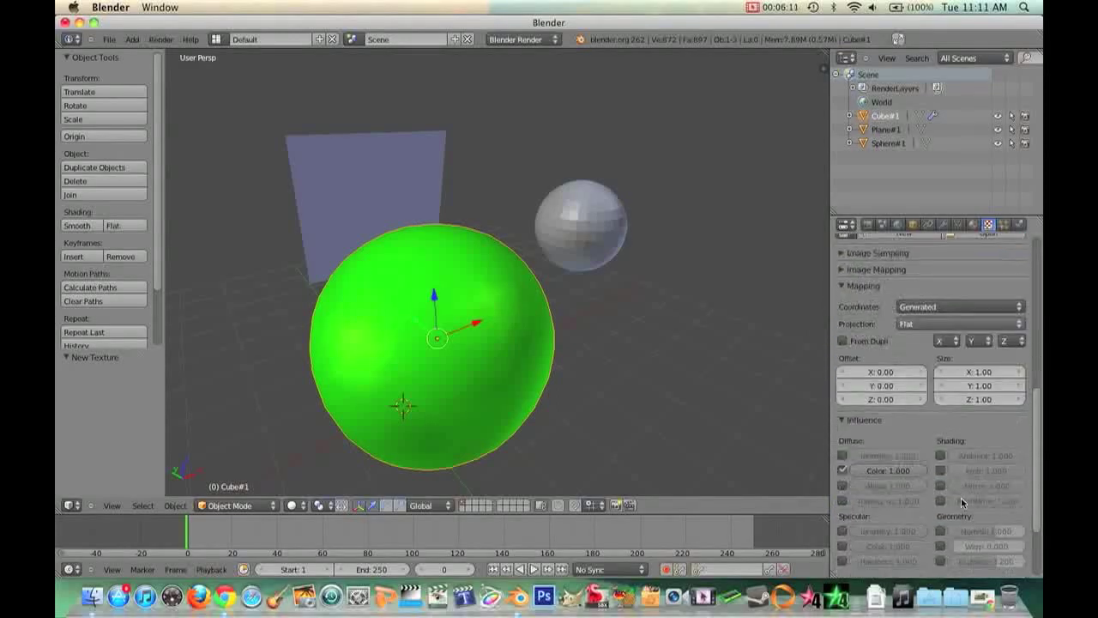
scroll(961, 502, "down", 1)
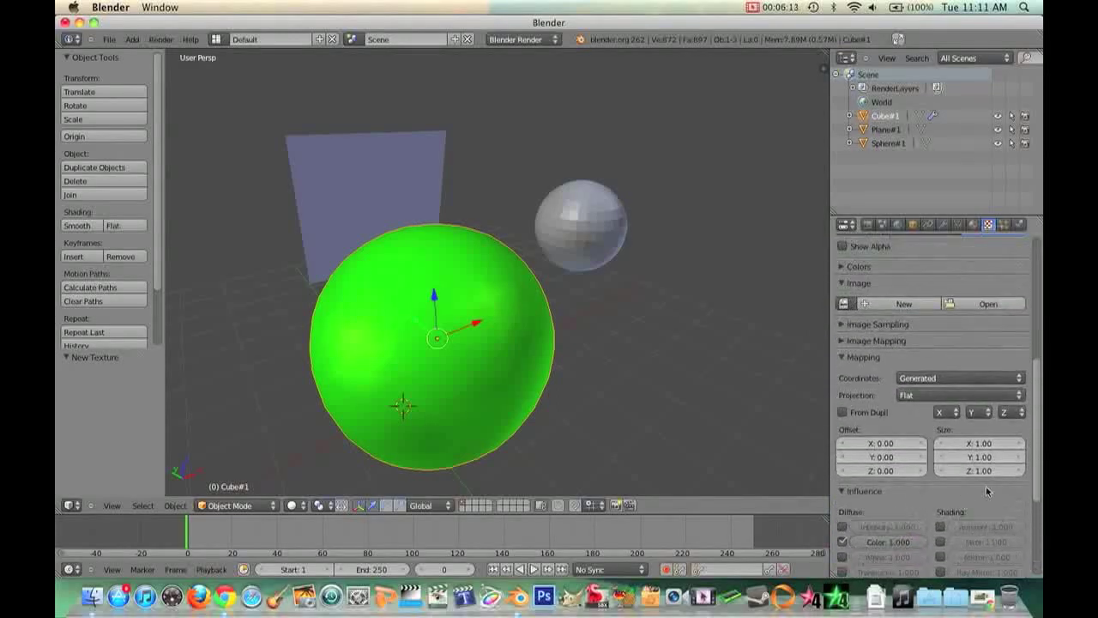
scroll(1042, 466, "down", 2)
scroll(1042, 466, "up", 8)
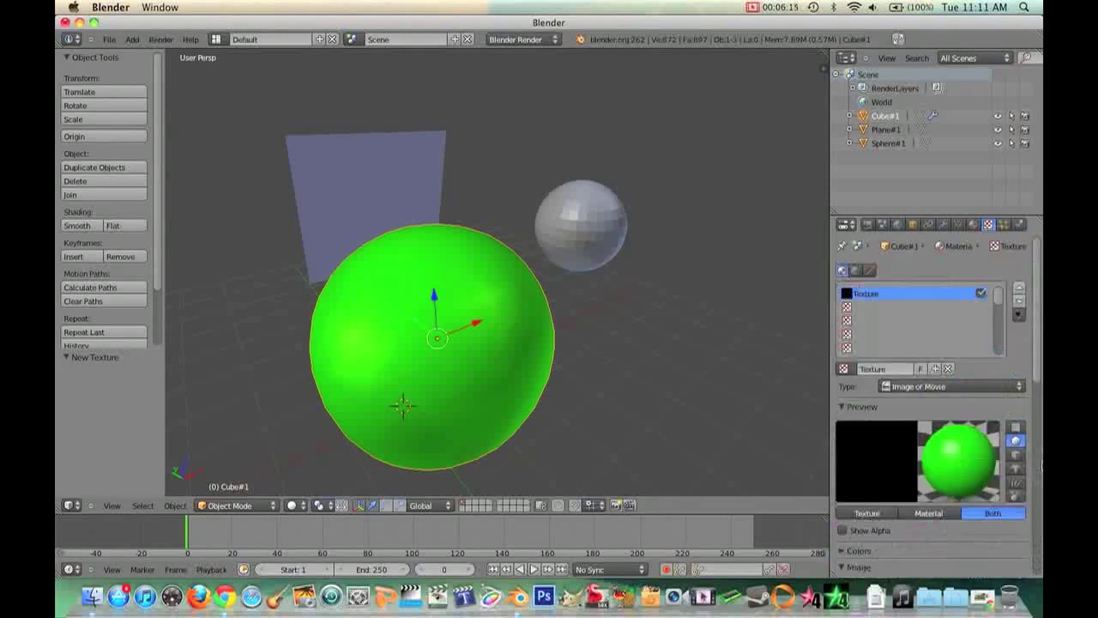
left_click(1002, 228)
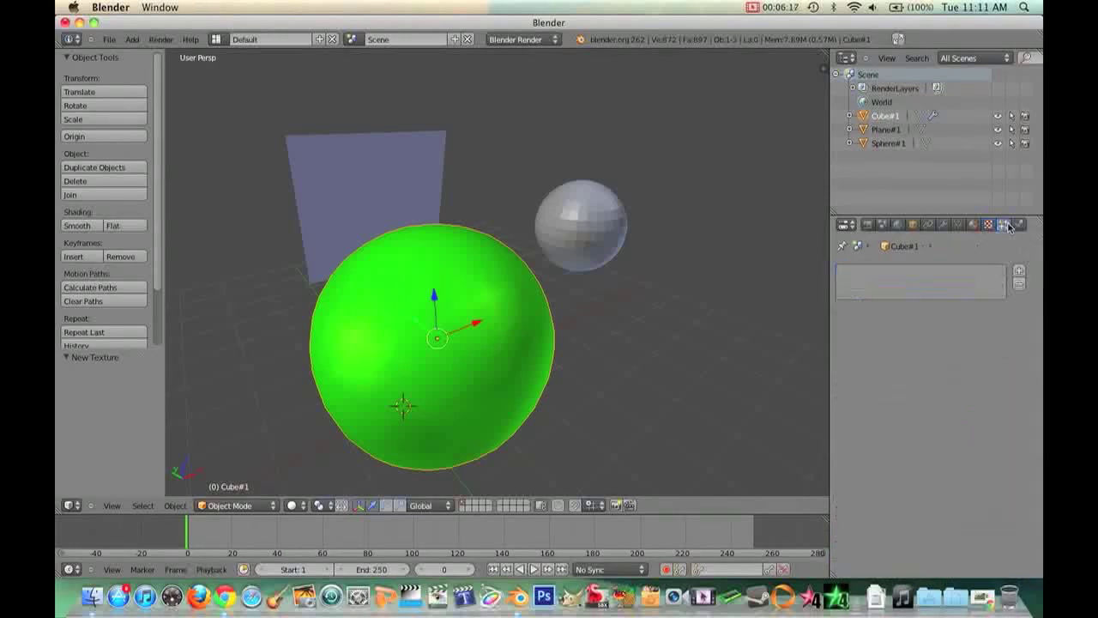
left_click(1019, 271)
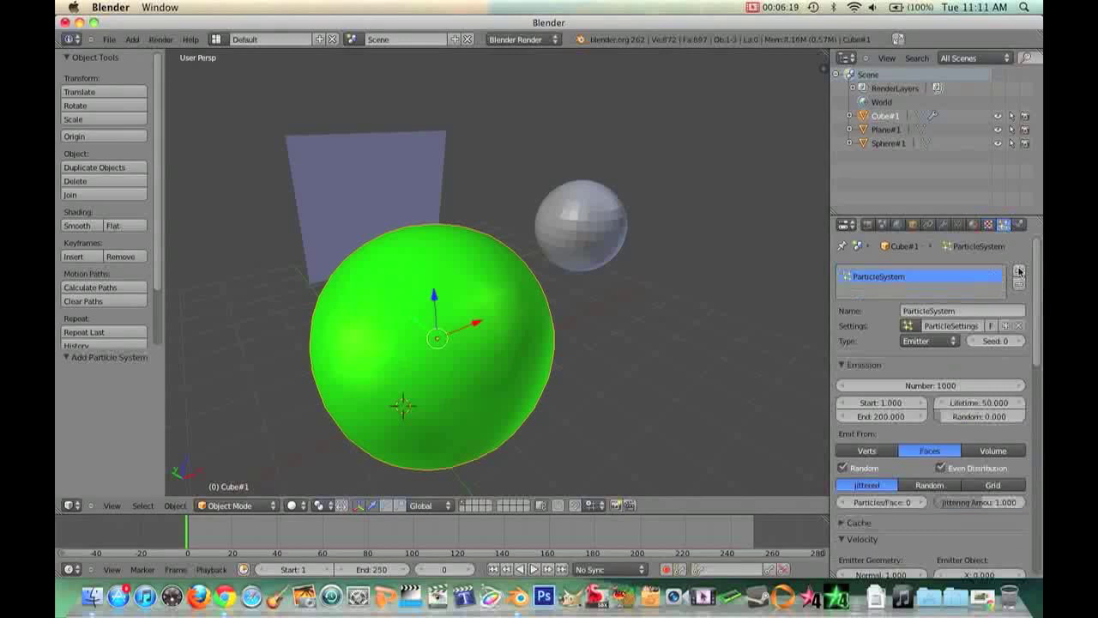
left_click(959, 311)
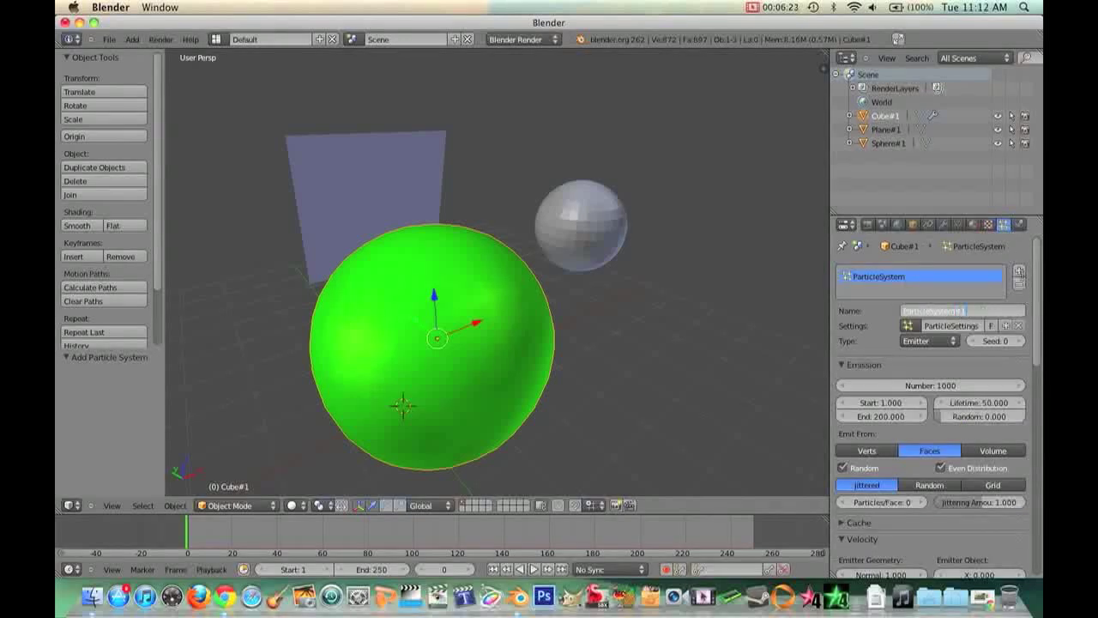
left_click(1020, 225)
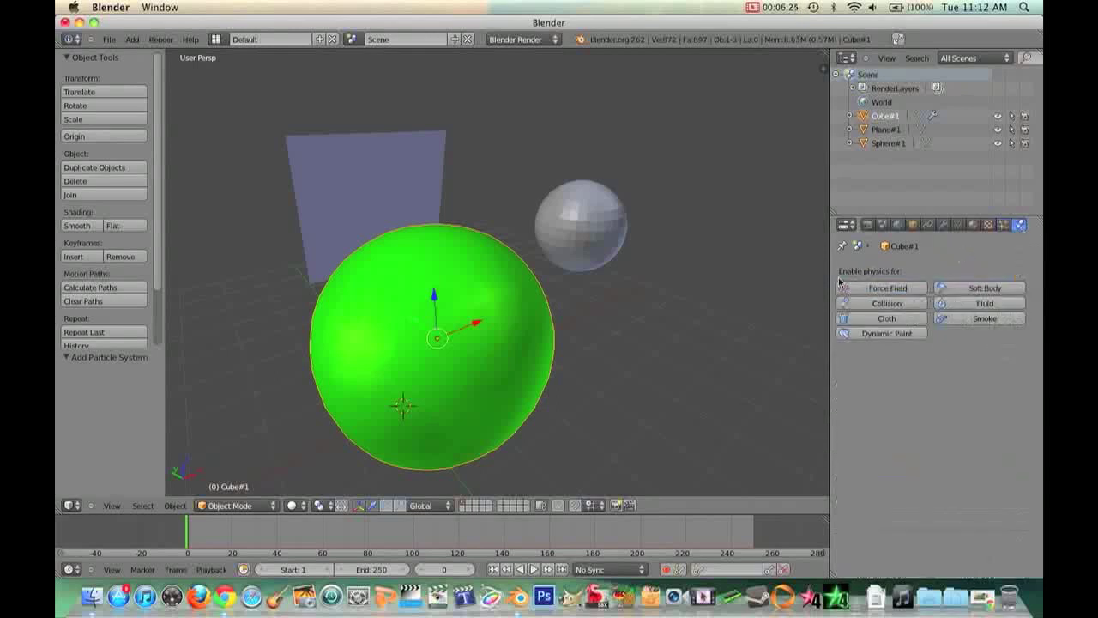